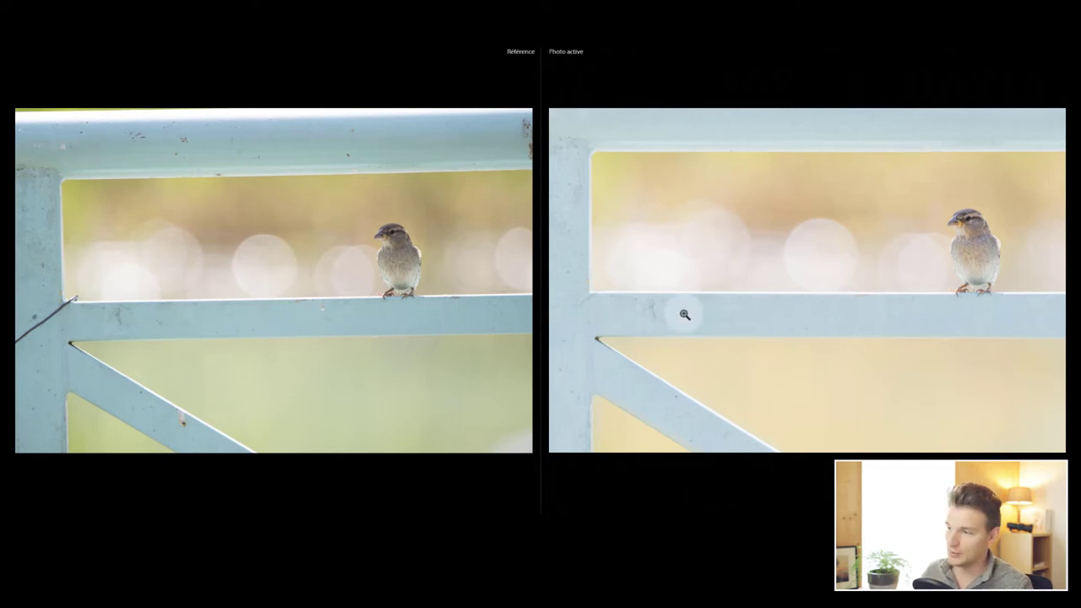
# Step: Show the unedited TIFF copy of the sparrow photo alone in Loupe view with the Develop panels
pyautogui.press('l')
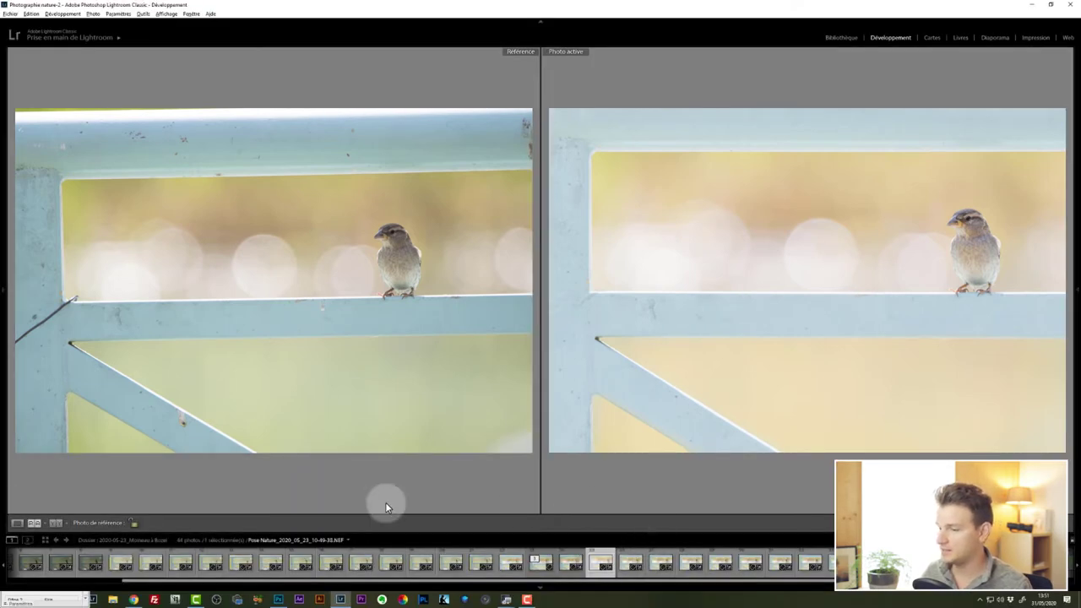
pyautogui.click(17, 523)
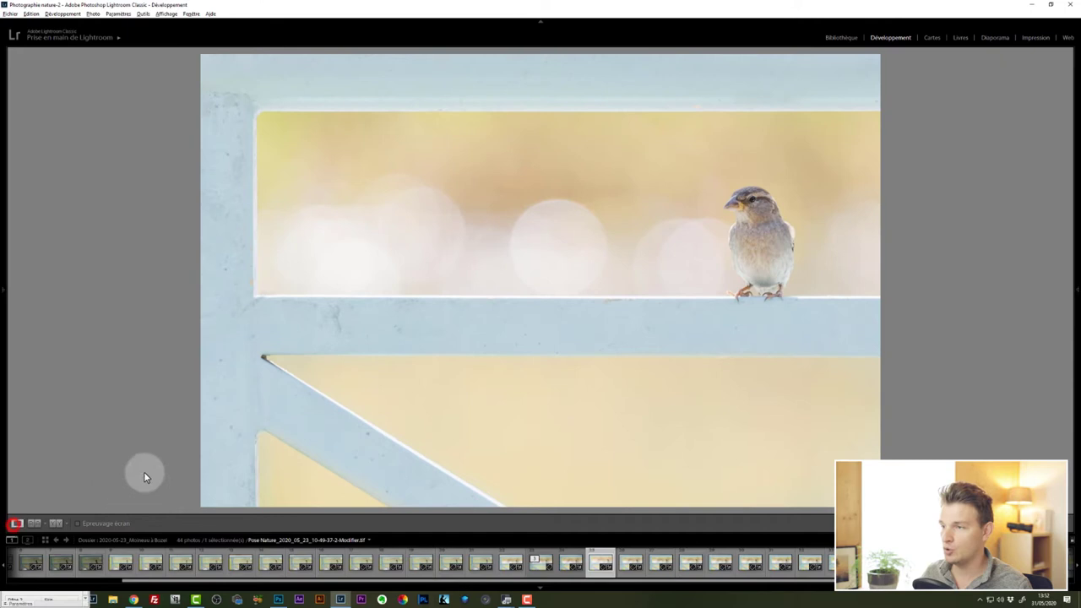
pyautogui.click(541, 562)
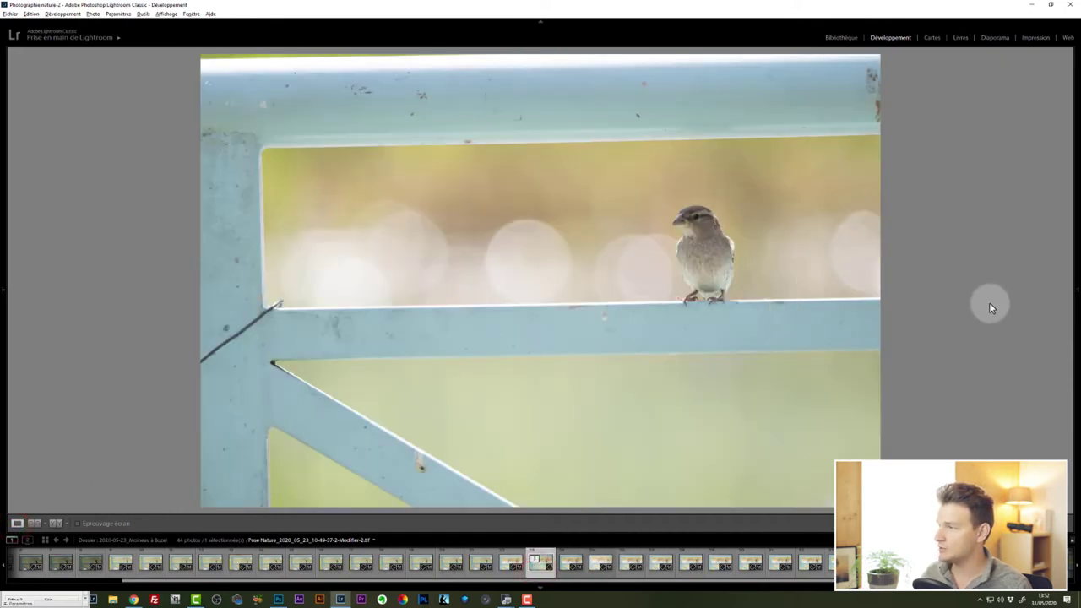
pyautogui.click(1076, 290)
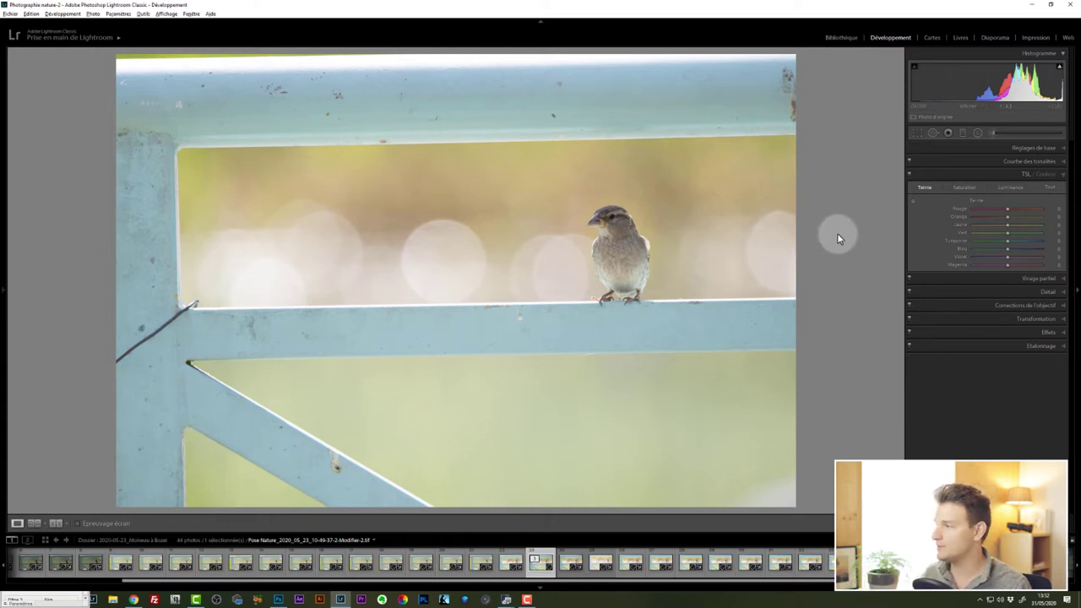
# Step: Expand Basic adjustments and raise Shadows to about +71
pyautogui.click(1037, 146)
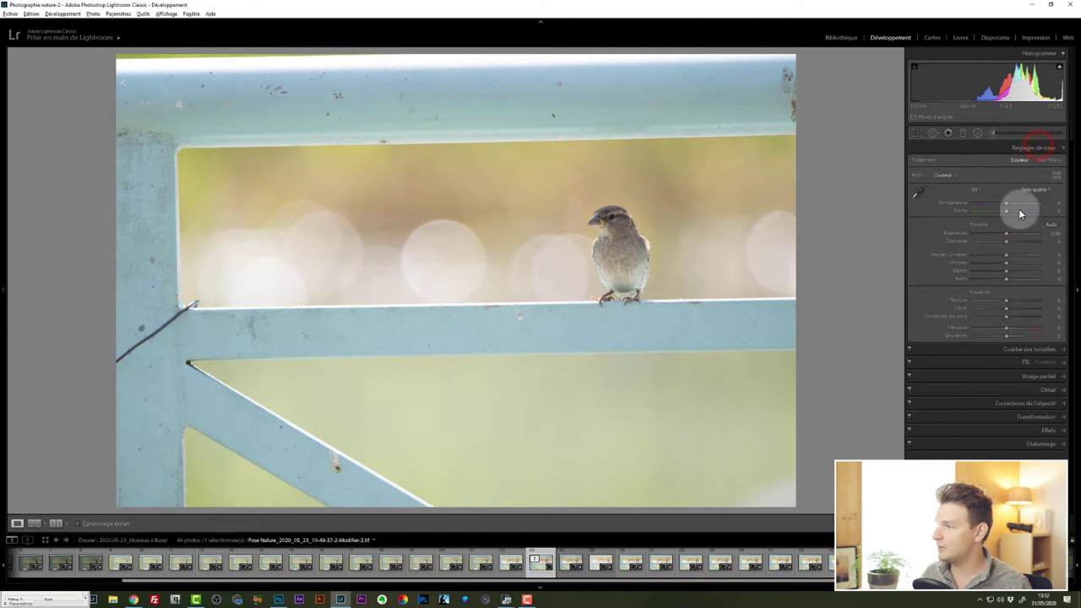
pyautogui.moveTo(1008, 266); pyautogui.dragTo(1036, 266)
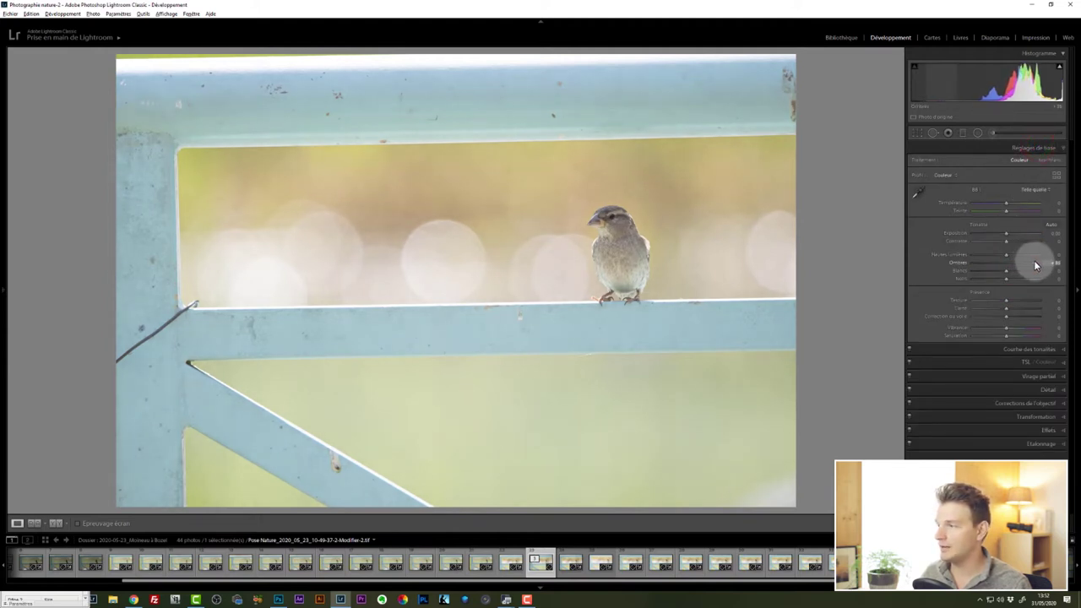
pyautogui.moveTo(1036, 266); pyautogui.dragTo(1009, 237)
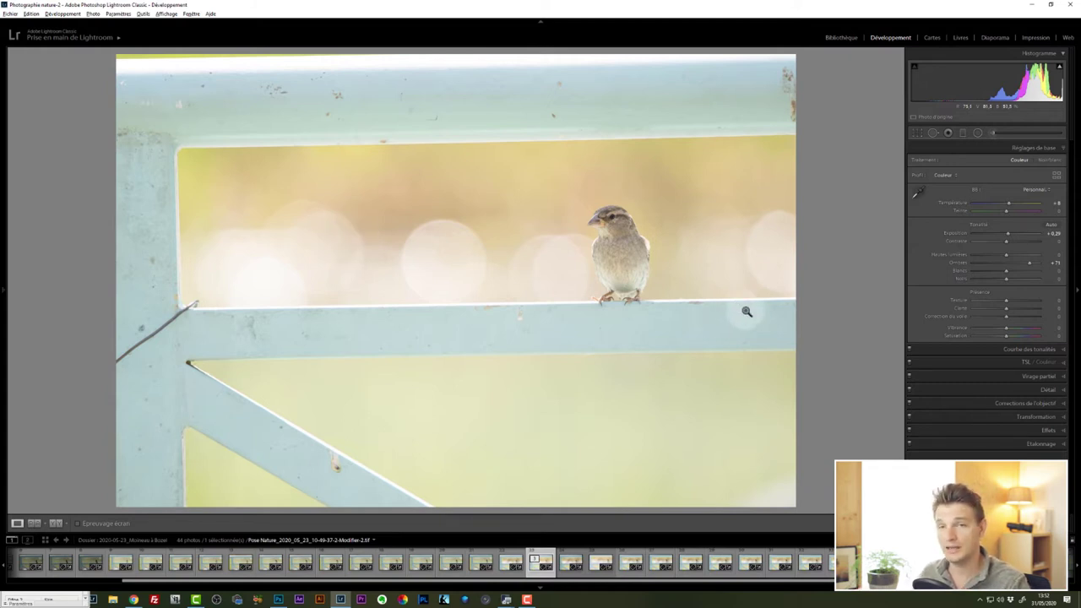
# Step: Warm the Temperature to +11 and pull Highlights down to -88
pyautogui.click(1009, 209)
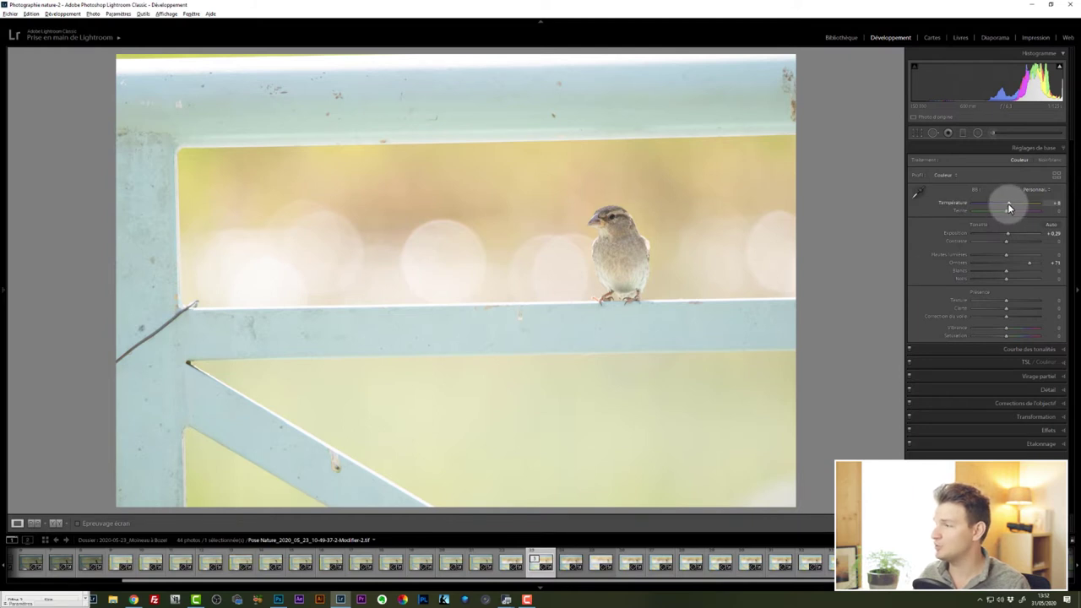
pyautogui.moveTo(1009, 209); pyautogui.dragTo(1010, 237)
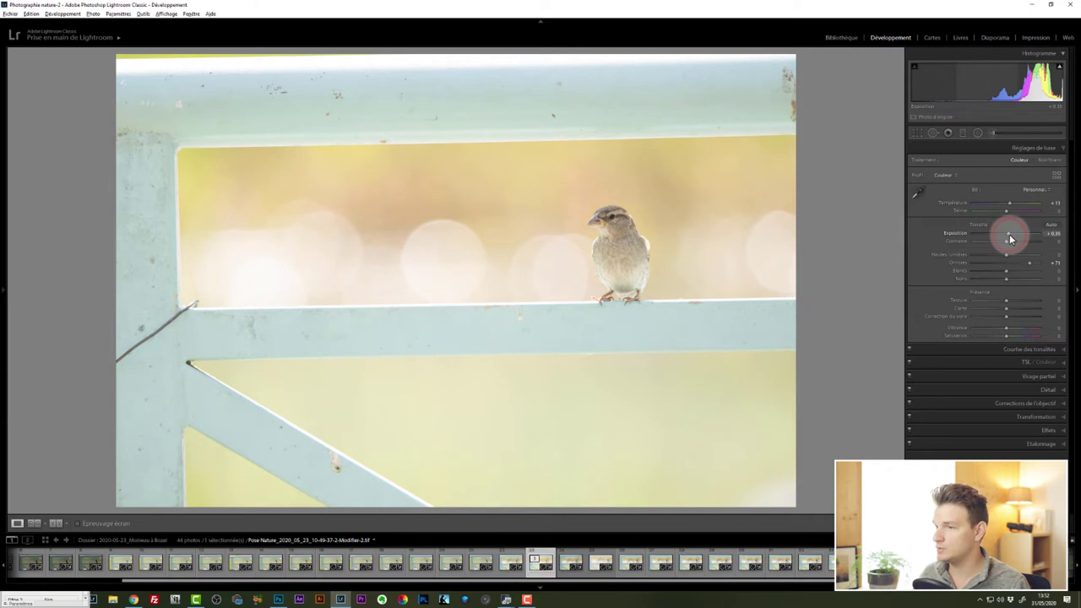
pyautogui.click(1005, 255)
pyautogui.moveTo(1002, 258); pyautogui.dragTo(981, 258)
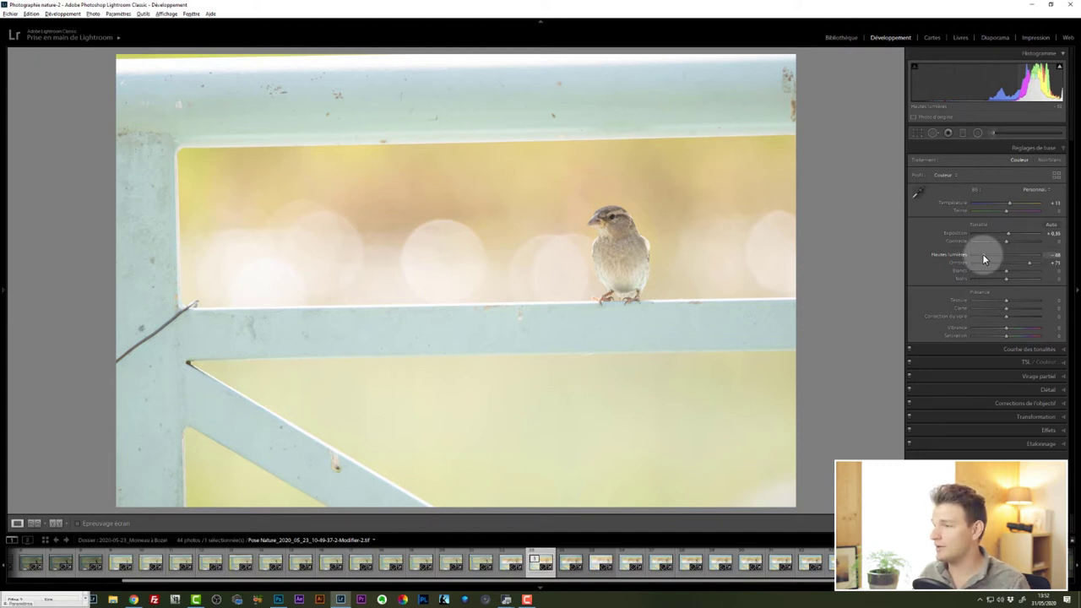
pyautogui.moveTo(982, 258); pyautogui.dragTo(982, 258)
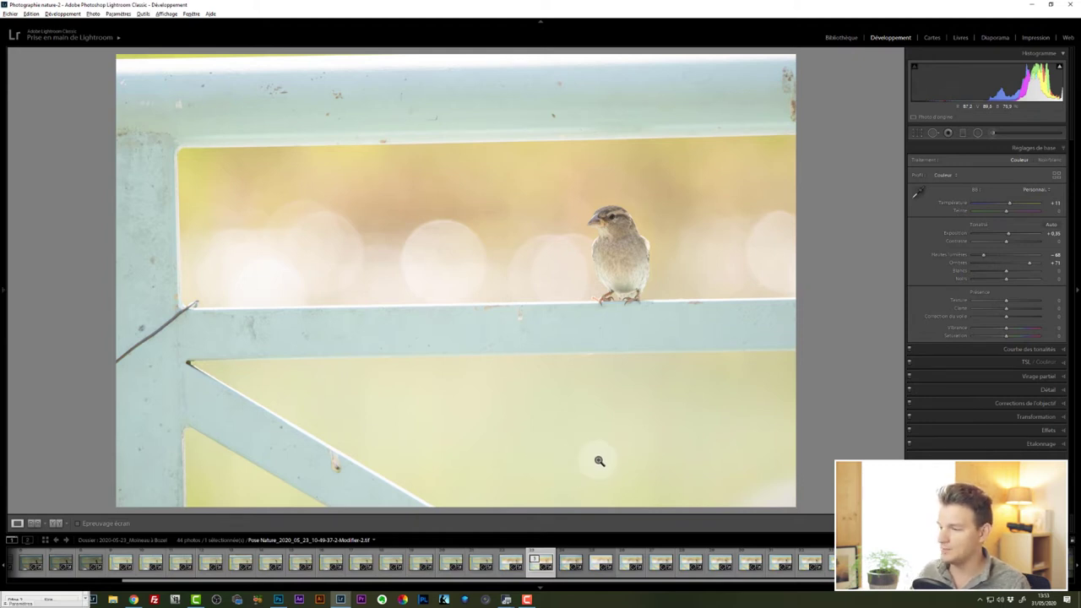
# Step: Paint a neutral-temperature brush mask below the rail, showing its overlay and range-mask choices
pyautogui.click(995, 137)
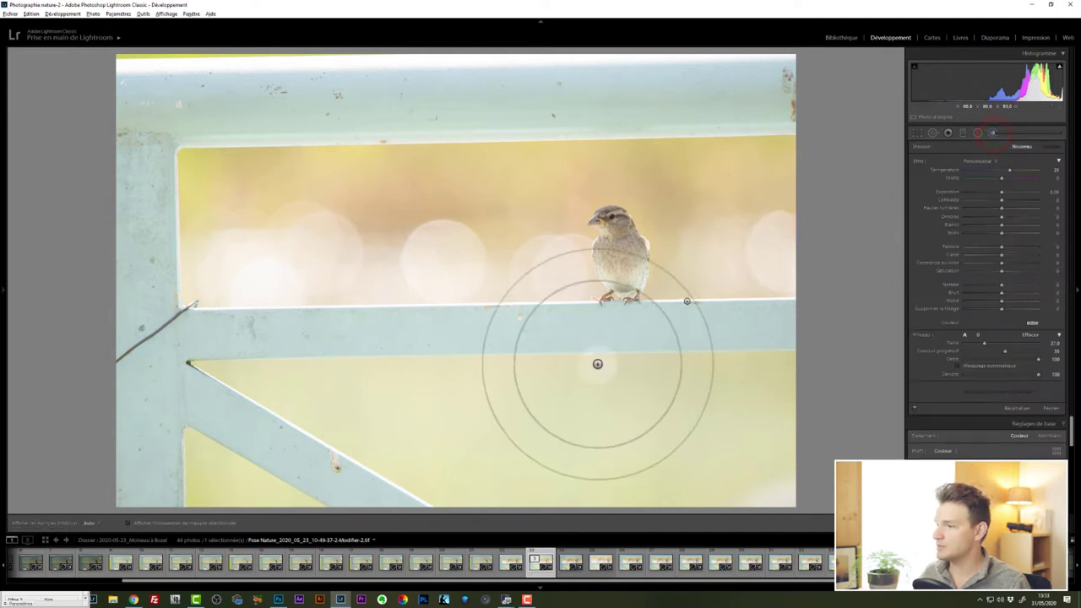
pyautogui.click(181, 431)
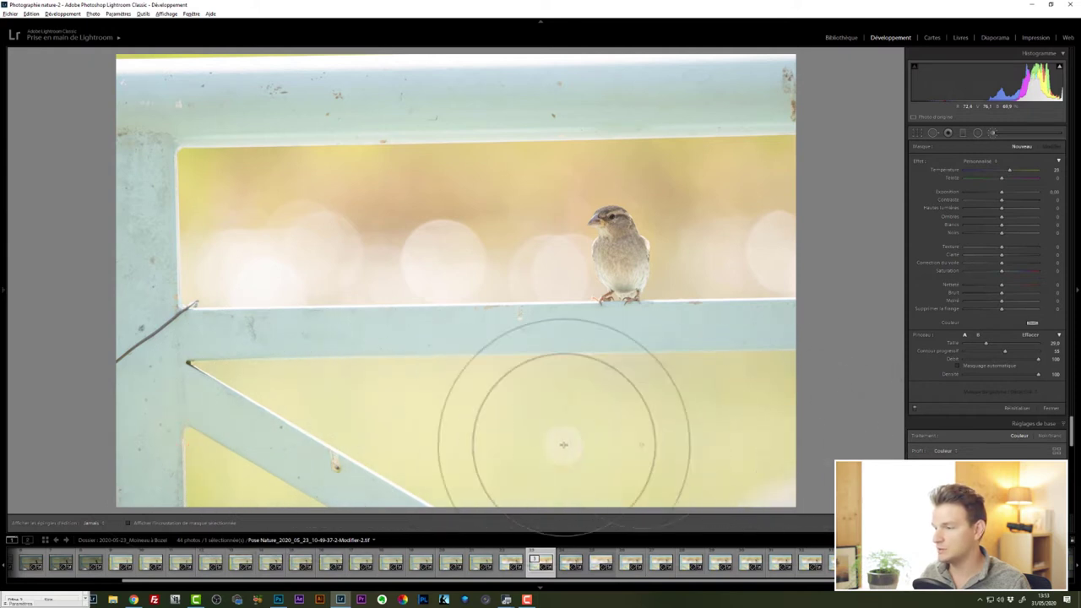
pyautogui.doubleClick(946, 172)
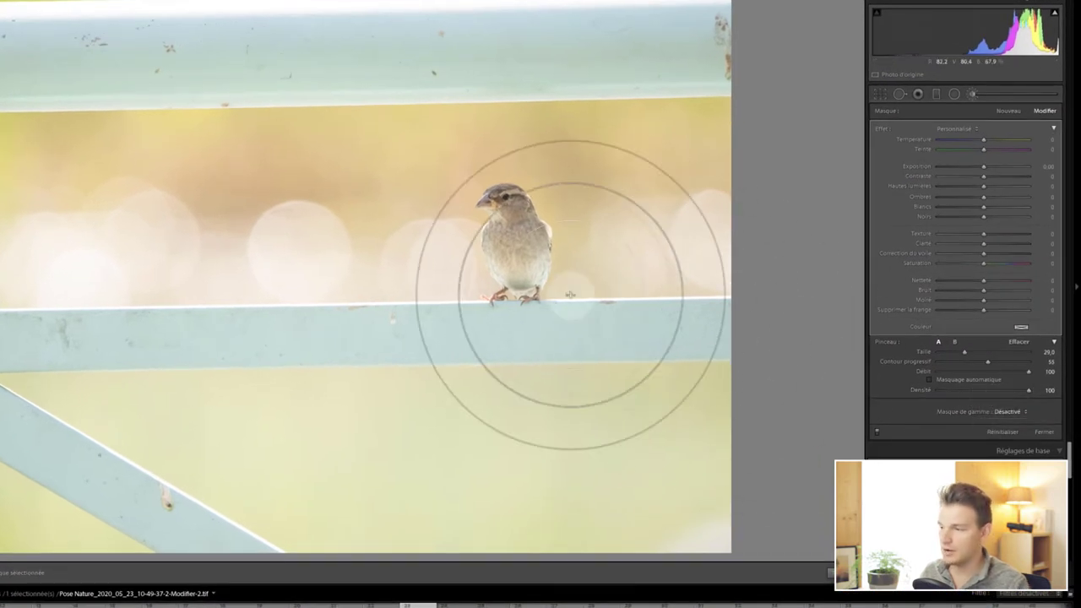
pyautogui.press('o')
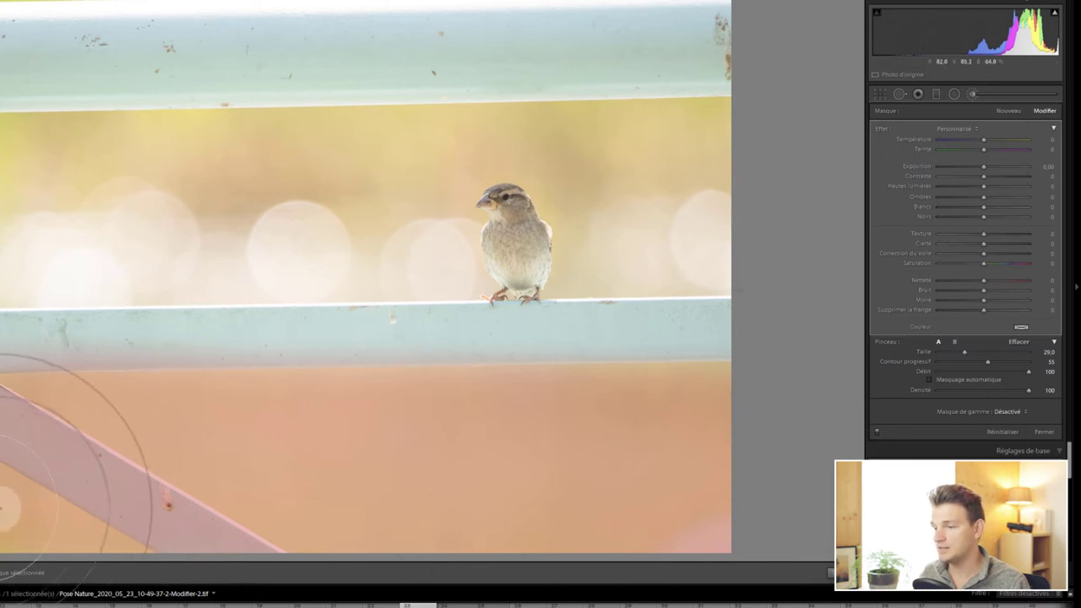
pyautogui.click(928, 379)
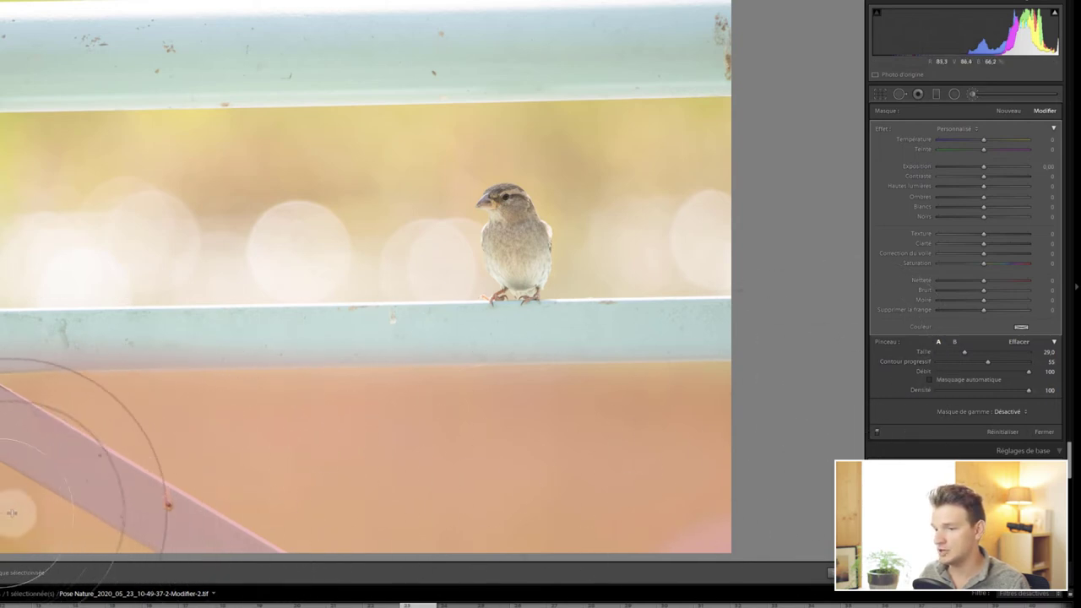
pyautogui.click(1009, 411)
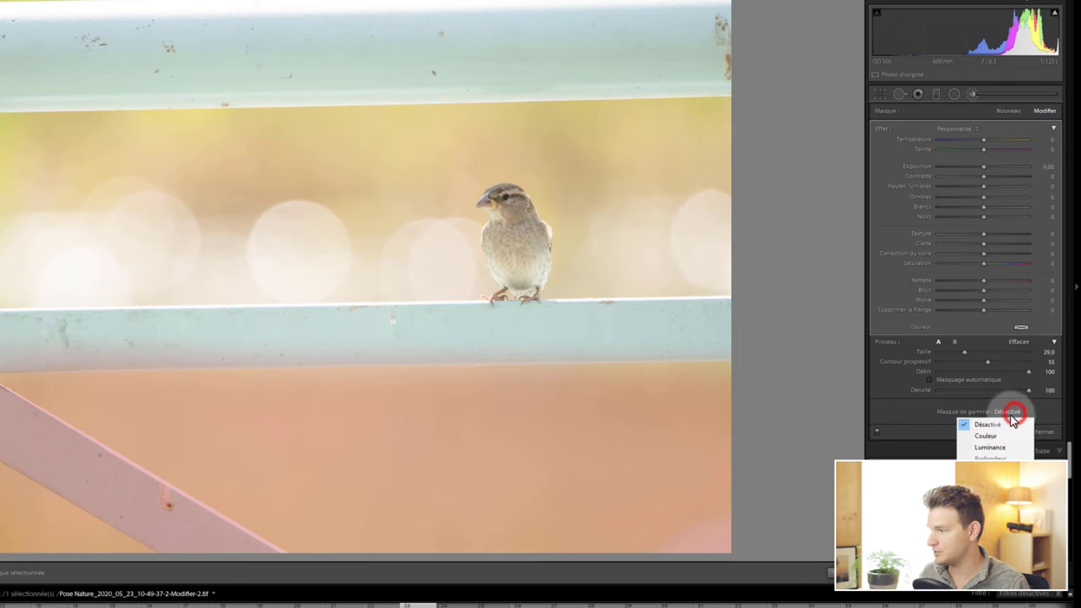
# Step: Limit the brush mask to the sampled yellow colour range and warm that area
pyautogui.click(1002, 437)
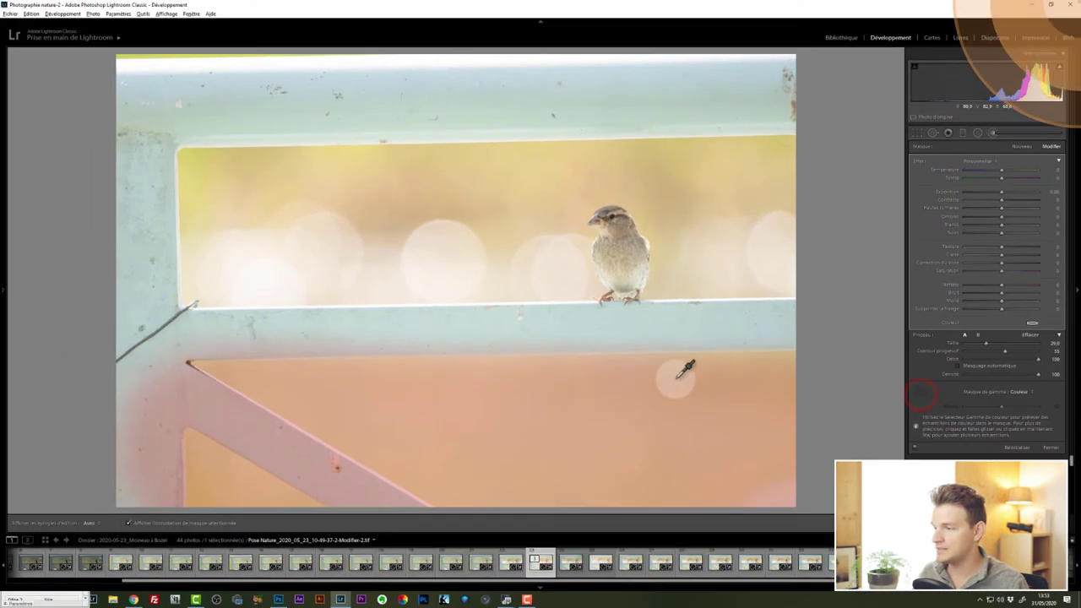
pyautogui.moveTo(657, 379); pyautogui.dragTo(707, 403)
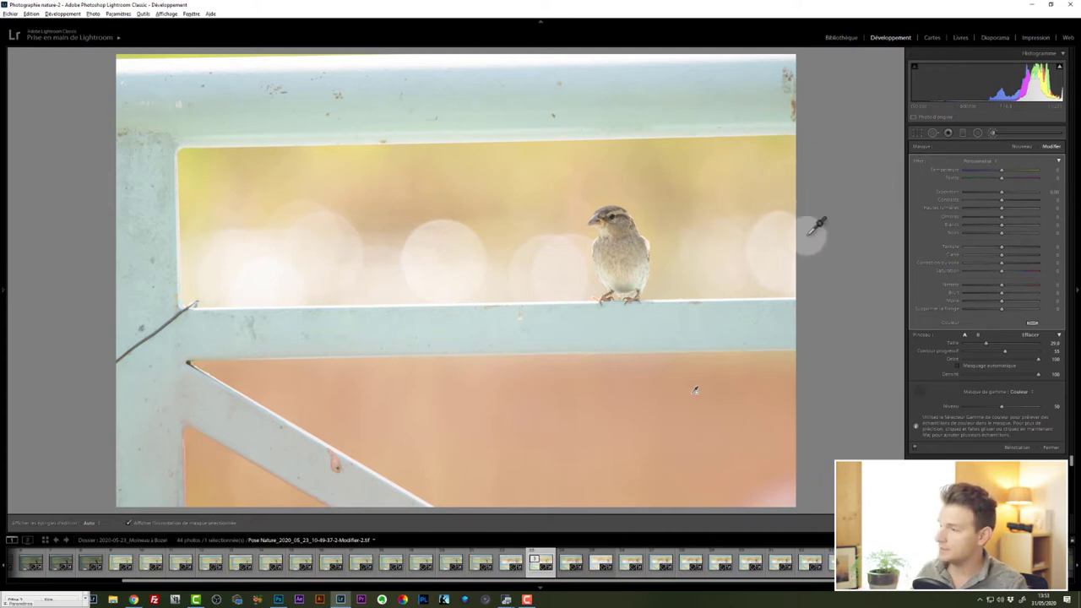
pyautogui.press('o')
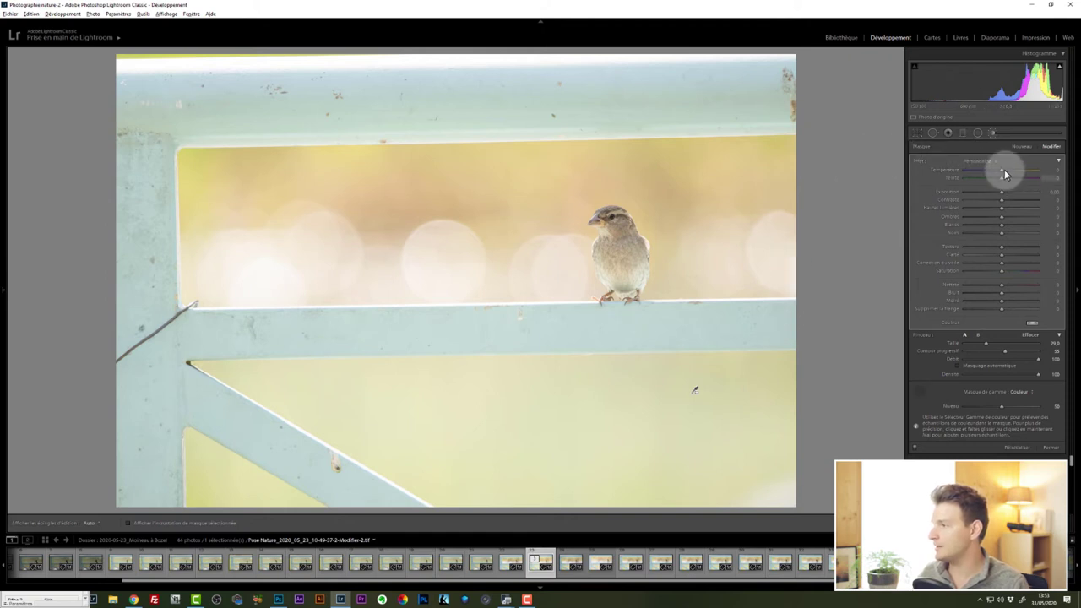
pyautogui.moveTo(1003, 172); pyautogui.dragTo(1008, 173)
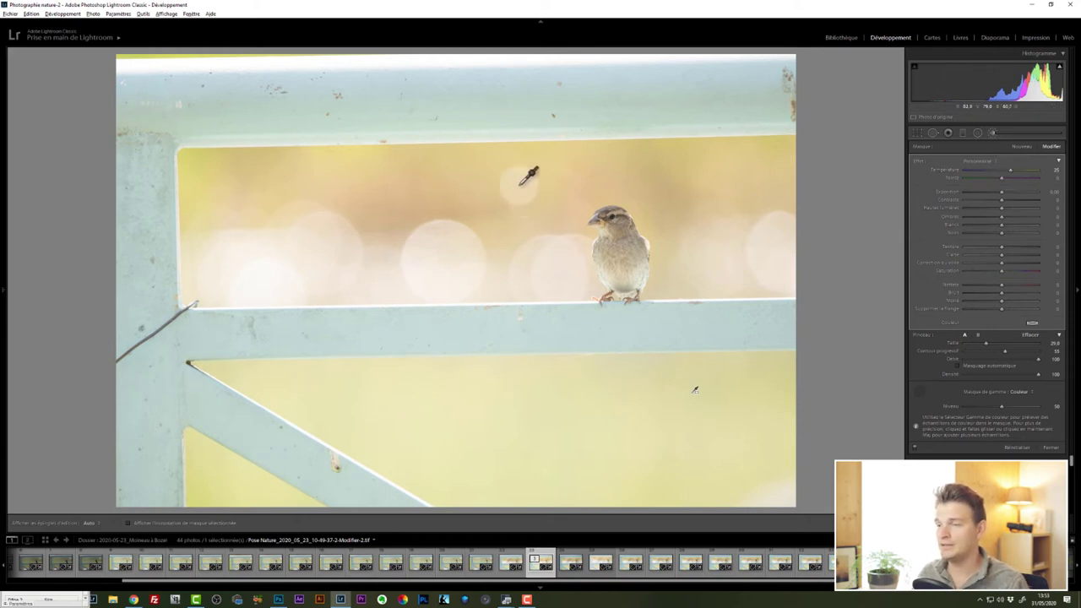
pyautogui.moveTo(1010, 172); pyautogui.dragTo(1013, 174)
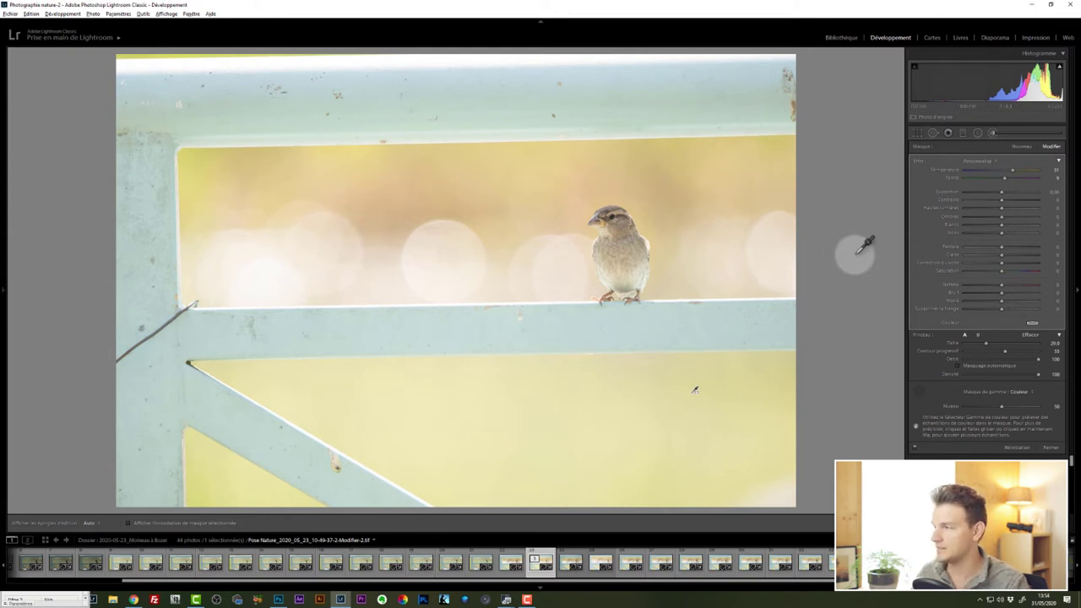
pyautogui.moveTo(1006, 180); pyautogui.dragTo(1013, 178)
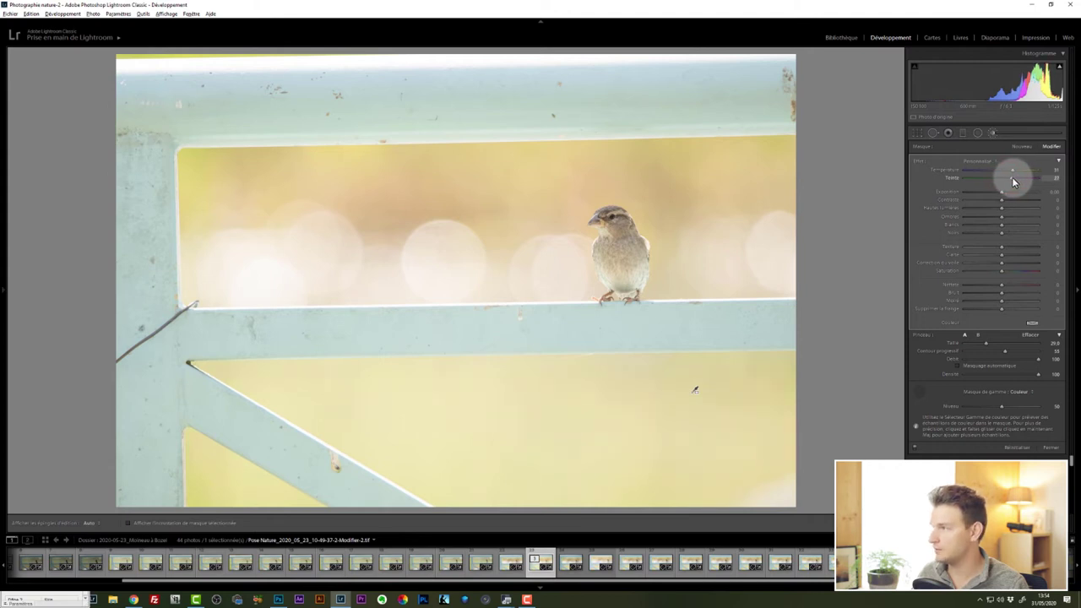
pyautogui.moveTo(1016, 170); pyautogui.dragTo(1023, 173)
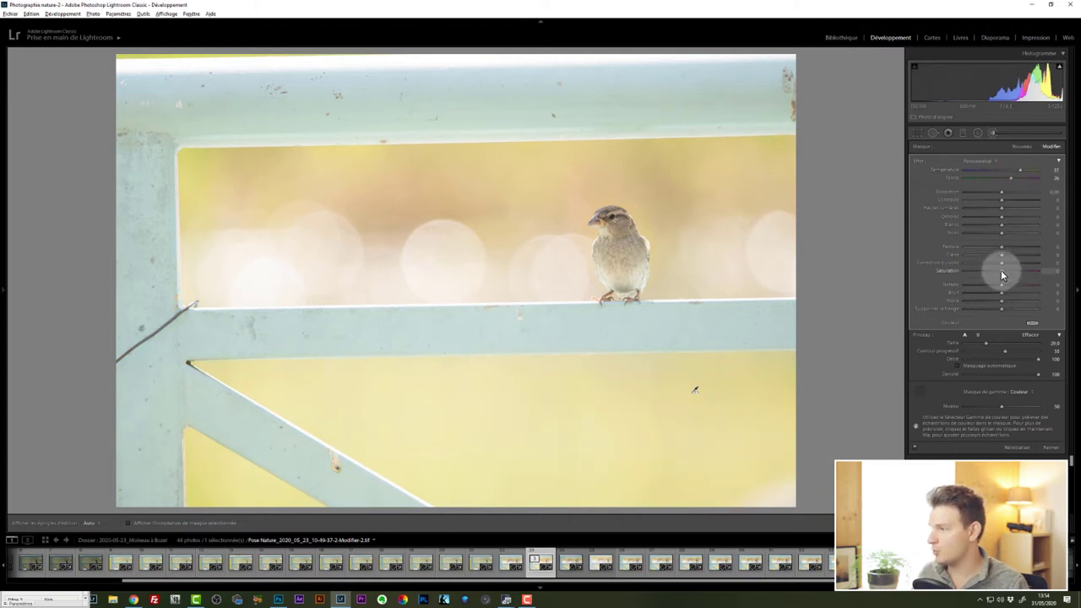
# Step: Compare the local adjustment on and off, reset its saturation to 0, and finish brushing
pyautogui.moveTo(1002, 272); pyautogui.dragTo(1008, 270)
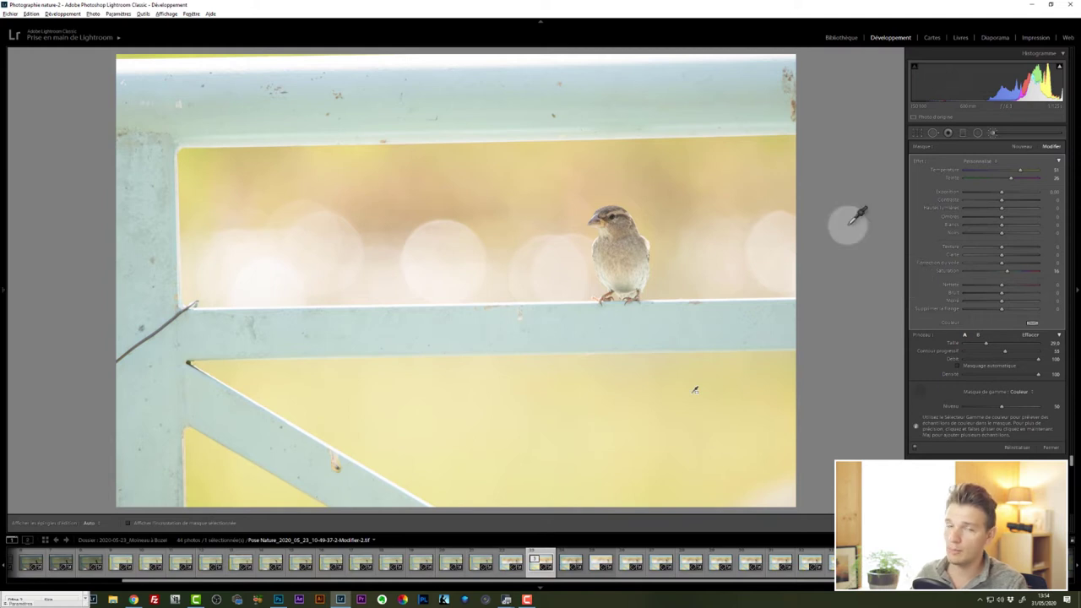
pyautogui.click(914, 451)
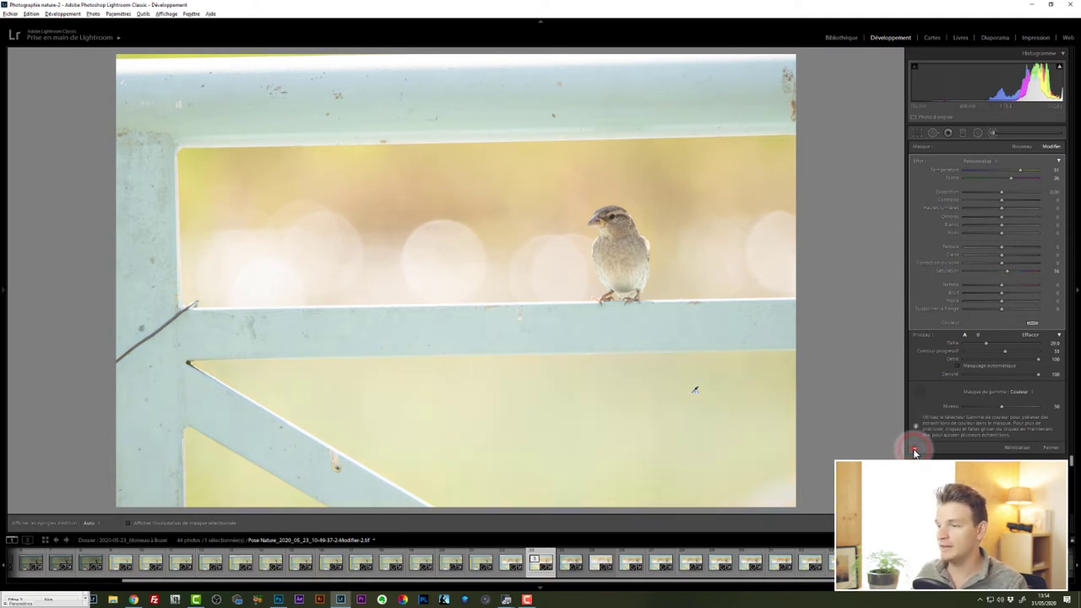
pyautogui.click(914, 451)
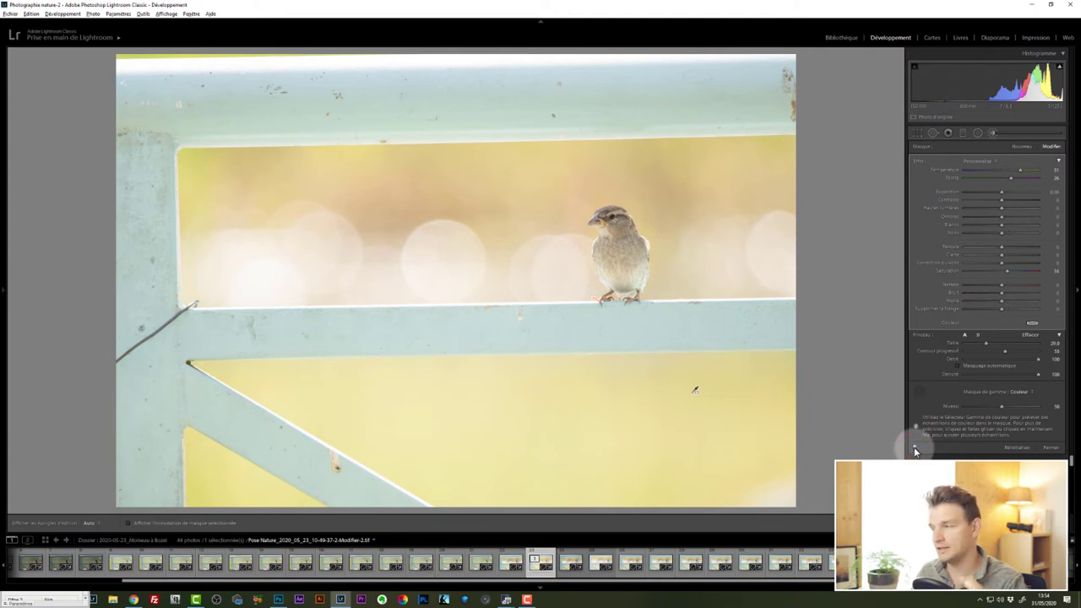
pyautogui.click(1014, 272)
pyautogui.click(1004, 270)
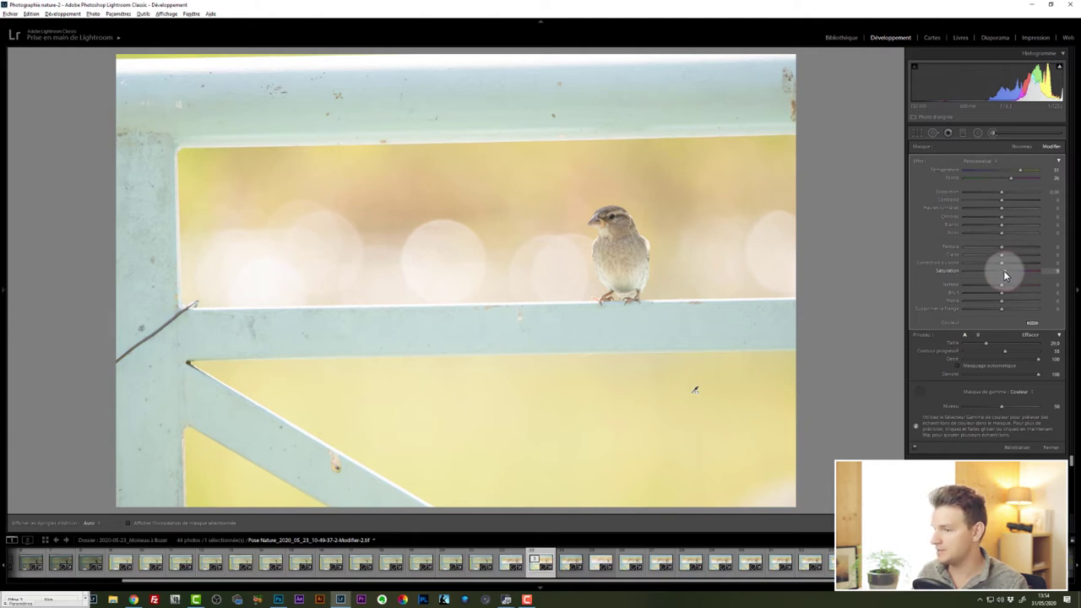
pyautogui.doubleClick(1003, 270)
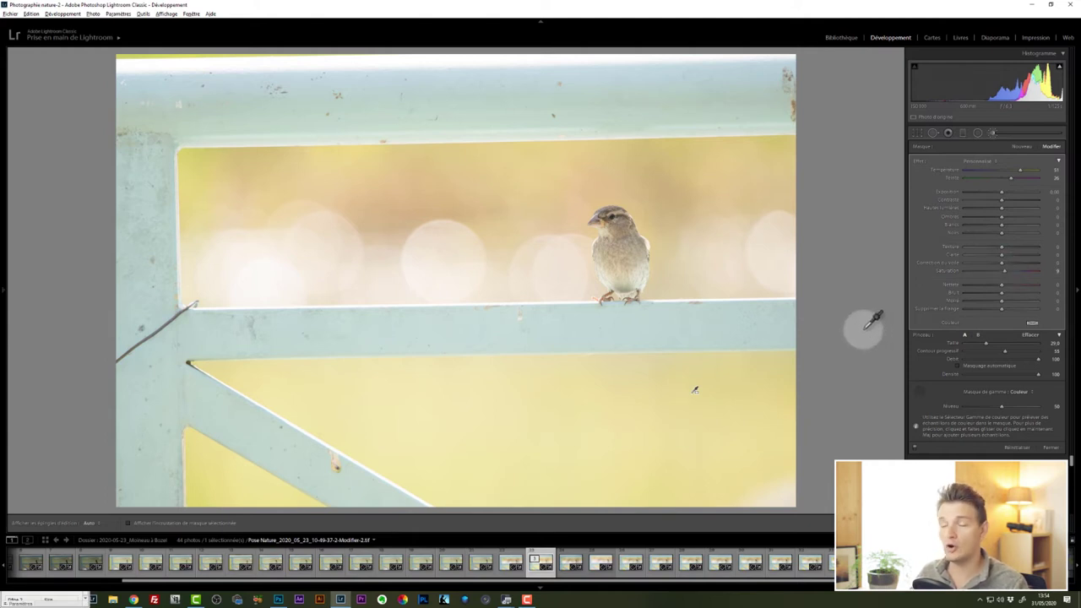
pyautogui.press('k')
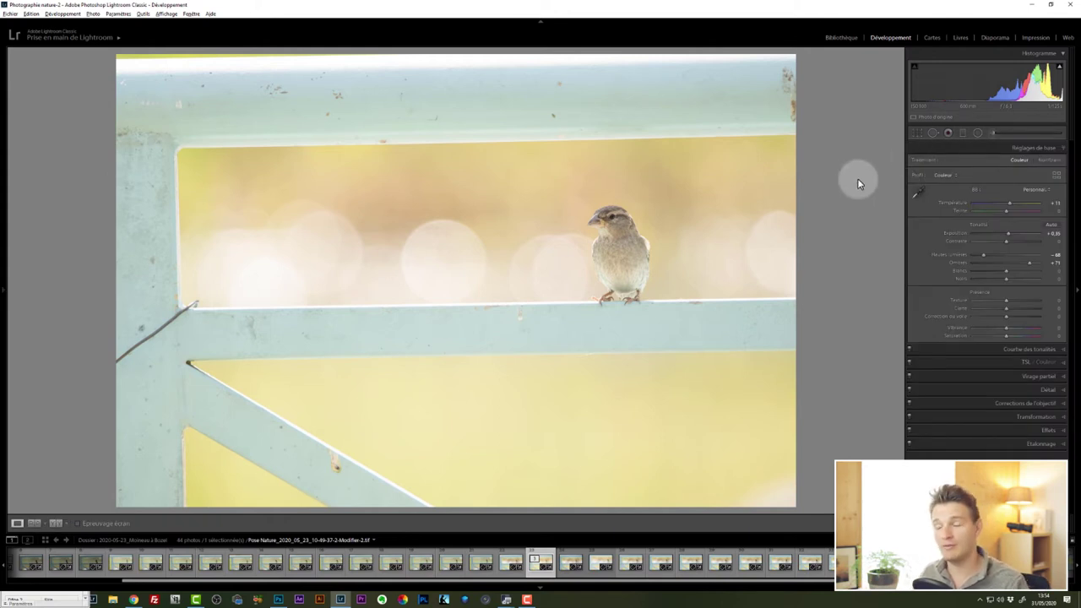
# Step: Rotate the photo about 1.55° in the crop overlay to level the railing
pyautogui.click(918, 134)
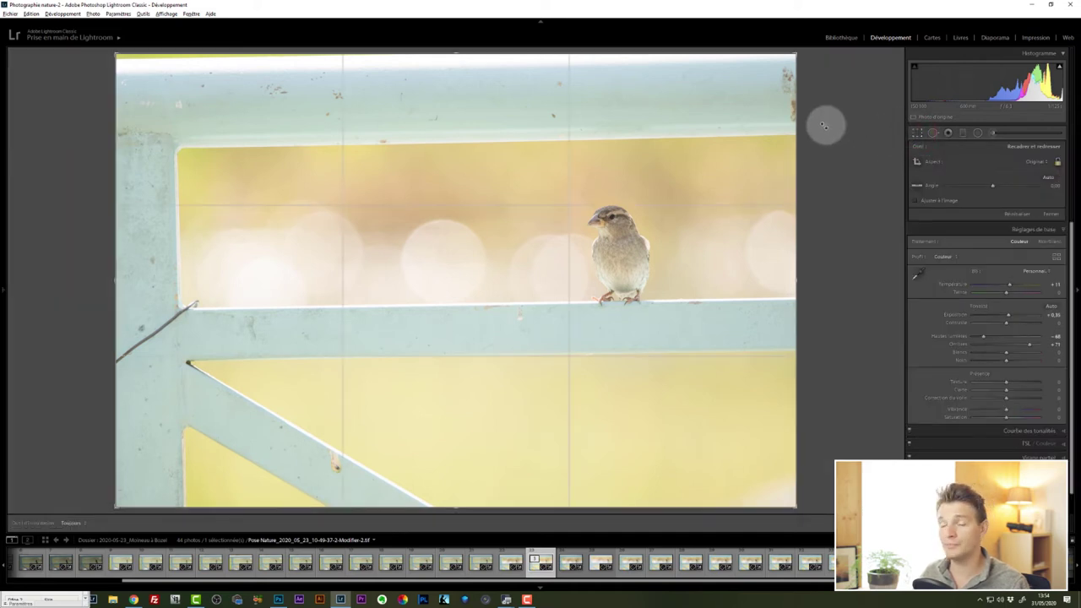
pyautogui.moveTo(805, 65); pyautogui.dragTo(811, 71)
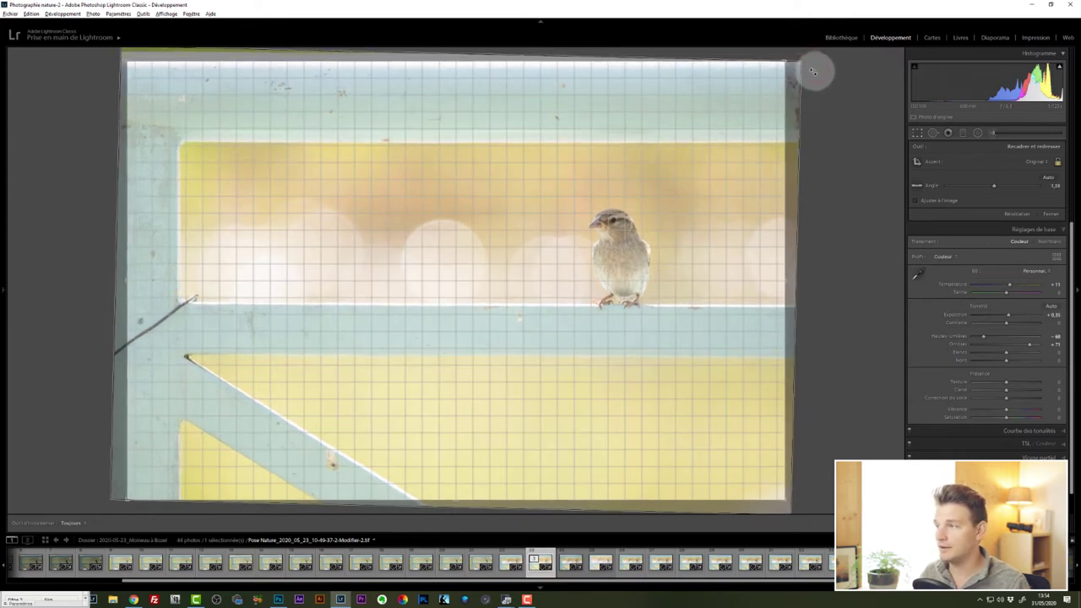
pyautogui.moveTo(811, 71); pyautogui.dragTo(815, 68)
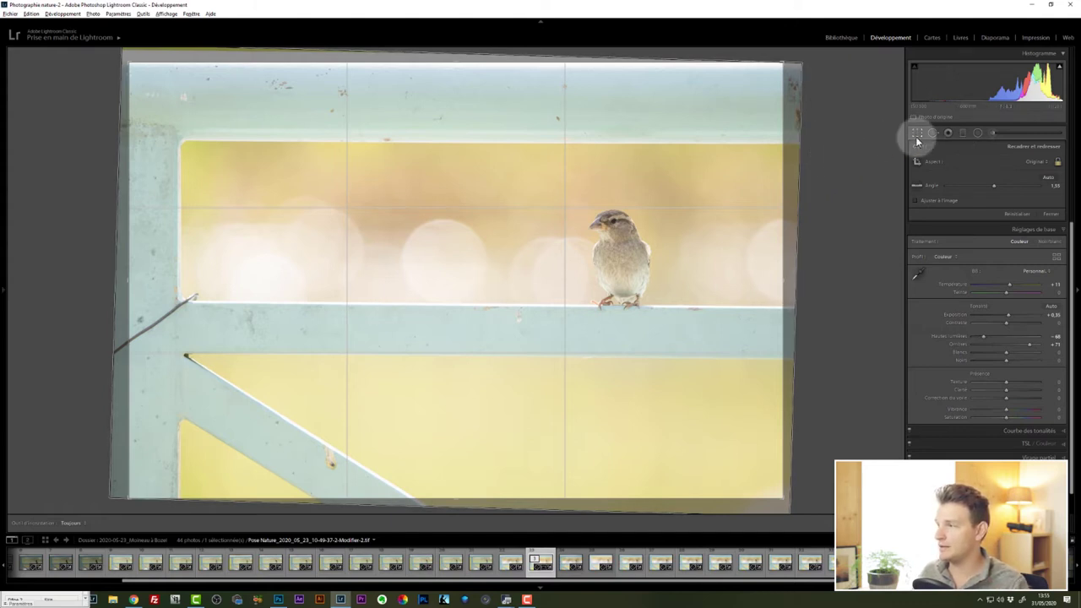
pyautogui.click(916, 135)
# Step: Undo the rotation, trial the Vertical and Horizontal Transform sliders, then undo them
pyautogui.hotkey('ctrl', 'z')
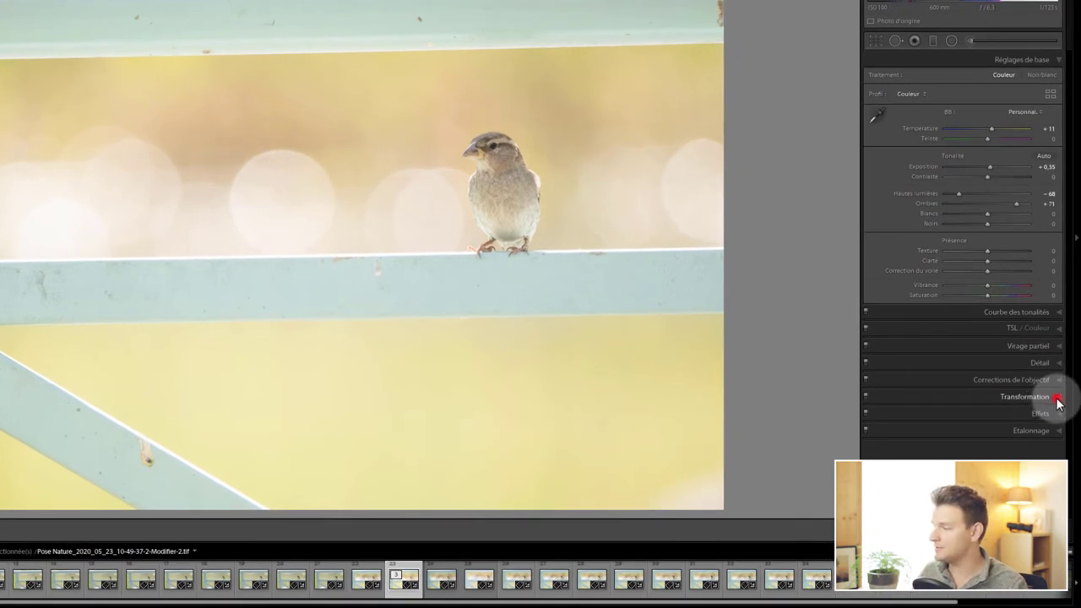
pyautogui.click(1057, 397)
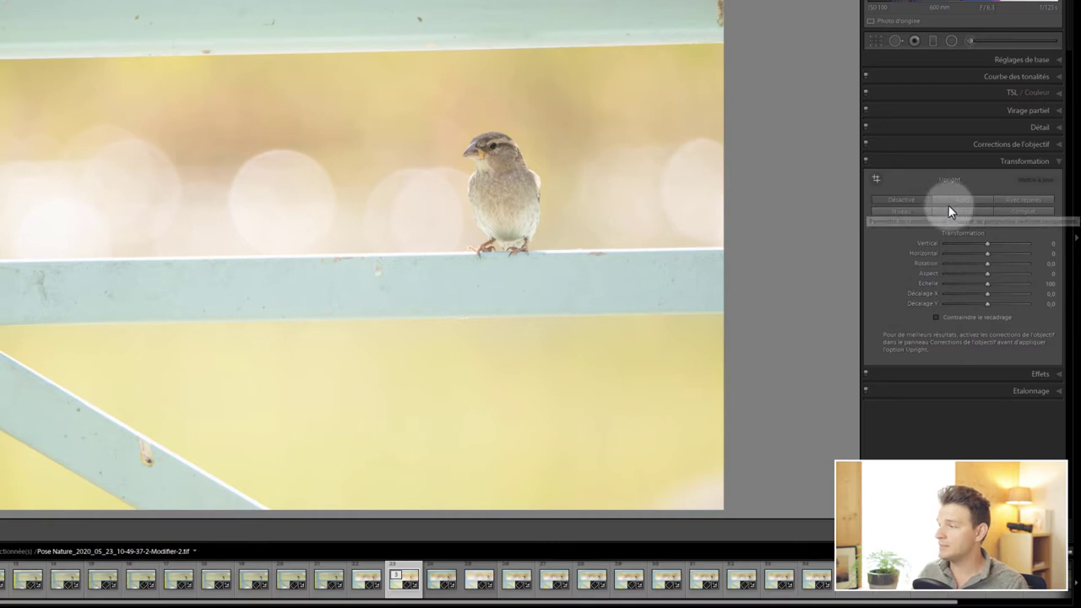
pyautogui.moveTo(986, 243); pyautogui.dragTo(989, 244)
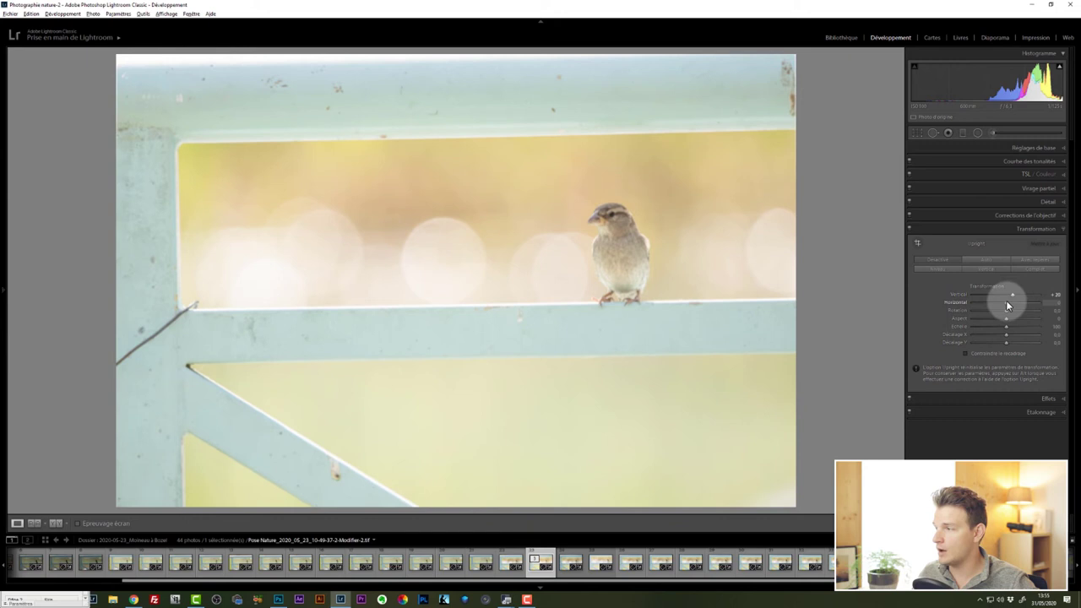
pyautogui.moveTo(1006, 300); pyautogui.dragTo(1012, 300)
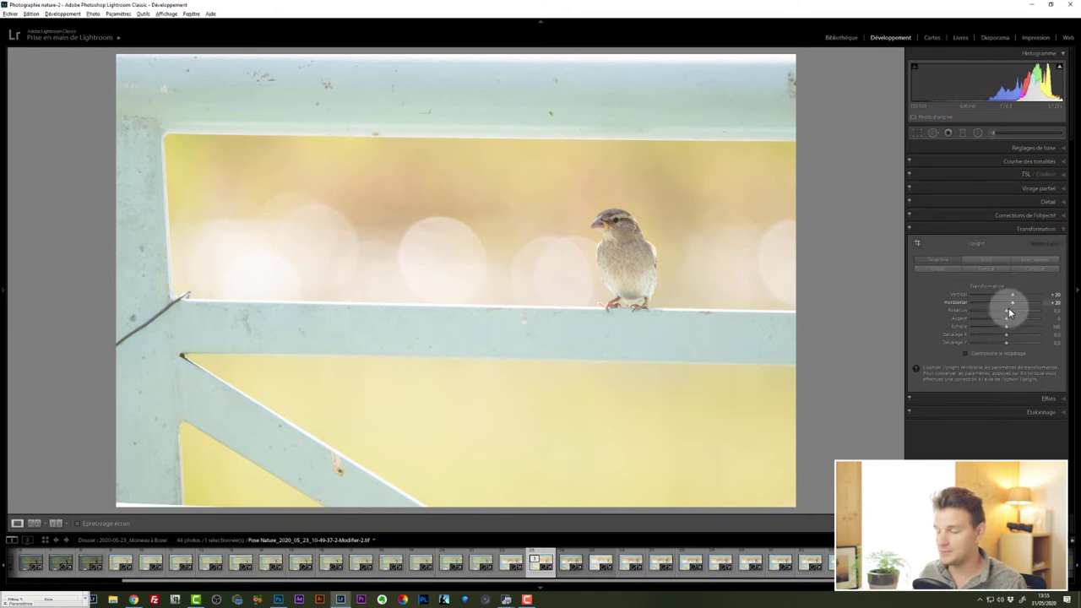
pyautogui.hotkey('ctrl', 'z')
pyautogui.hotkey('ctrl', 'z')
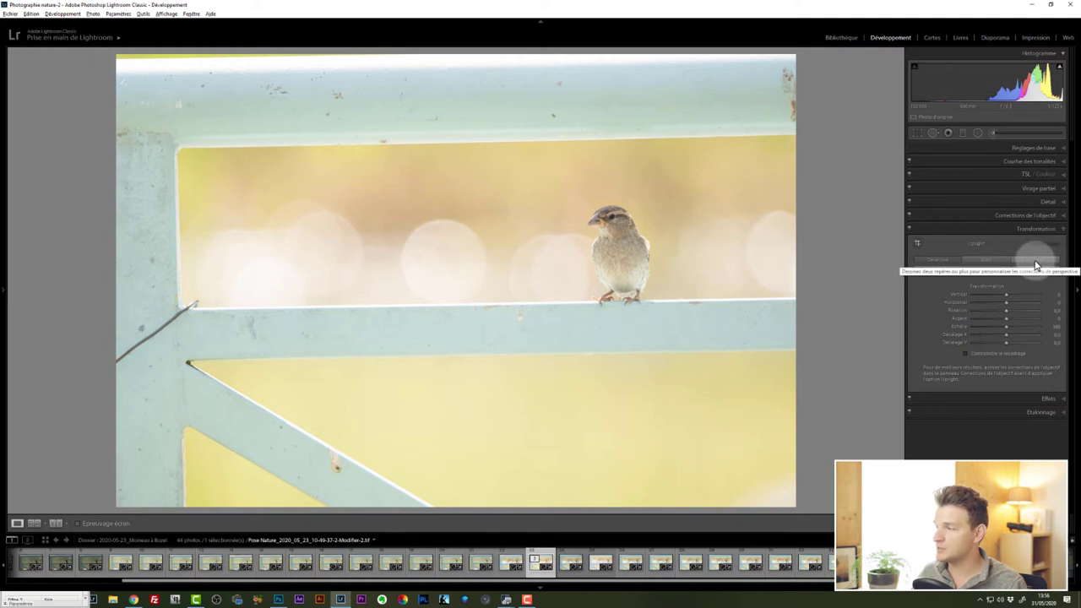
# Step: Draw Guided Upright guides along the fence's top edge and the left post
pyautogui.click(1035, 265)
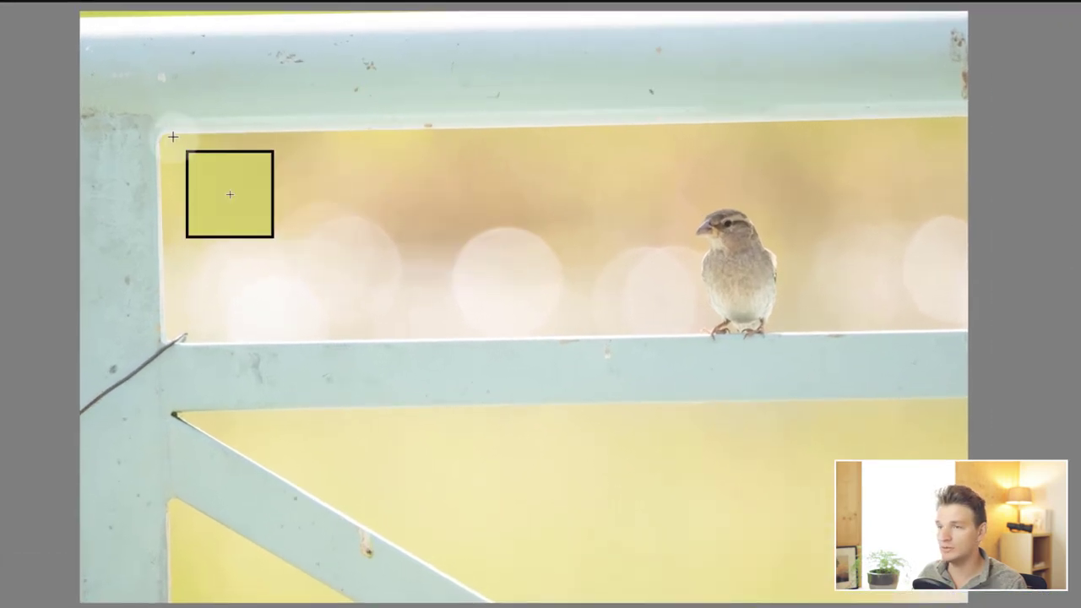
pyautogui.moveTo(168, 132); pyautogui.dragTo(559, 133)
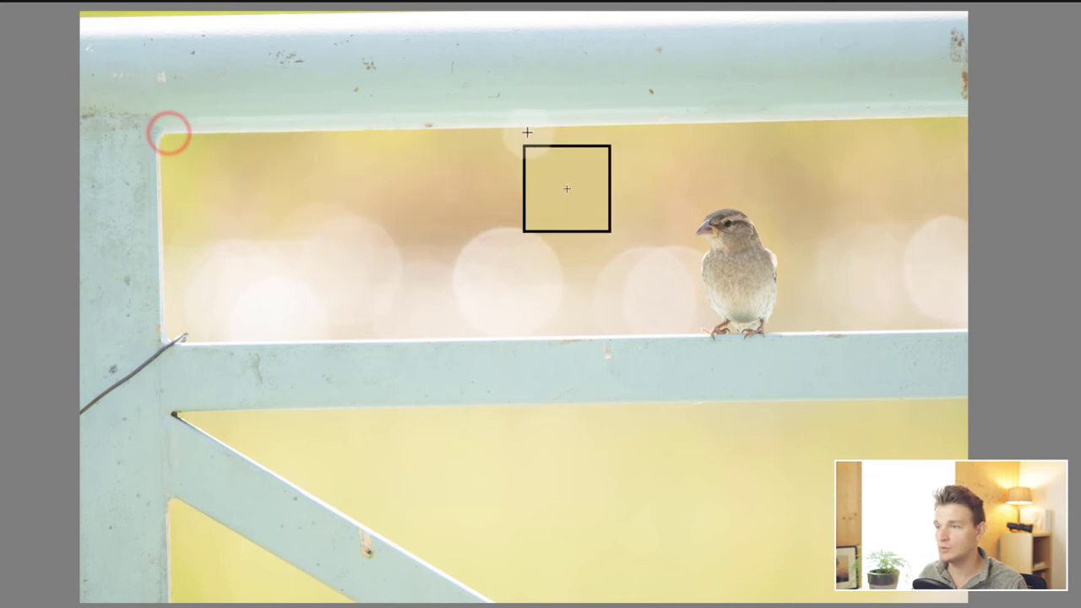
pyautogui.moveTo(559, 133); pyautogui.dragTo(927, 116)
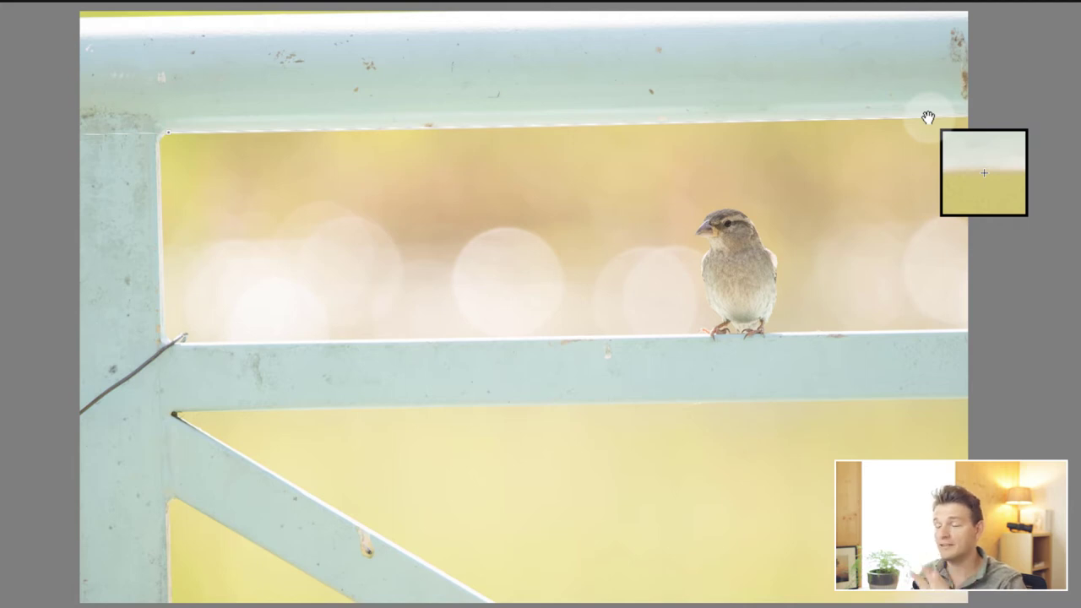
pyautogui.moveTo(927, 116); pyautogui.dragTo(927, 117)
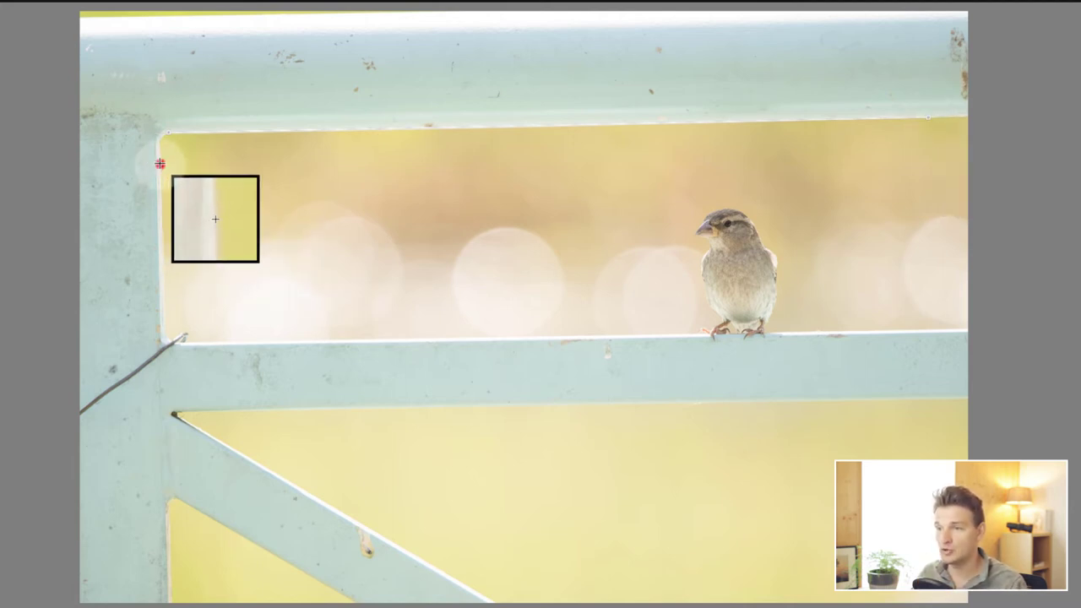
pyautogui.moveTo(160, 163); pyautogui.dragTo(167, 594)
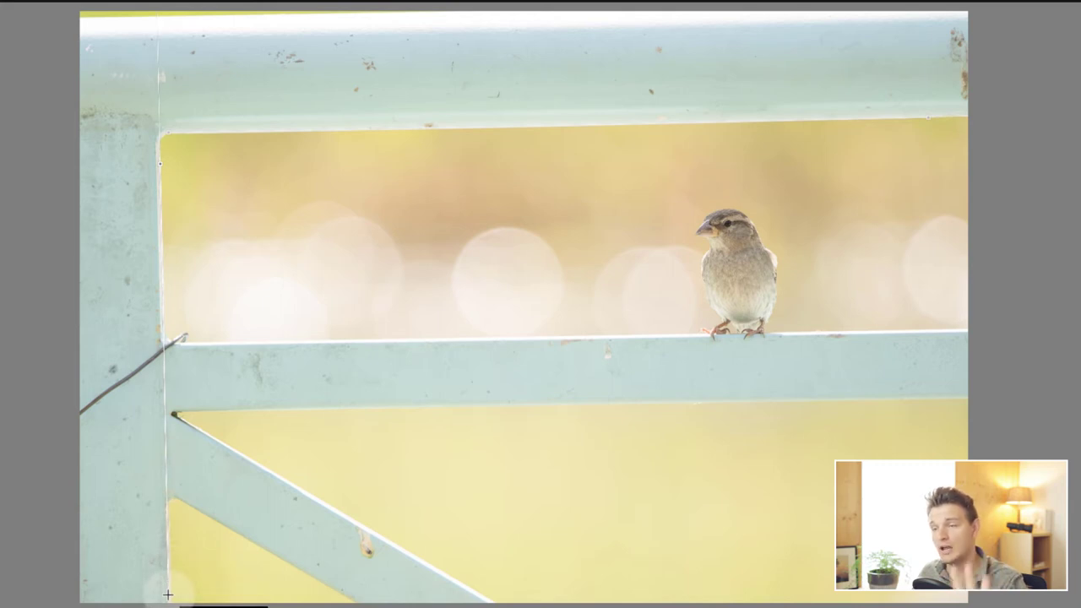
pyautogui.moveTo(168, 594); pyautogui.dragTo(167, 594)
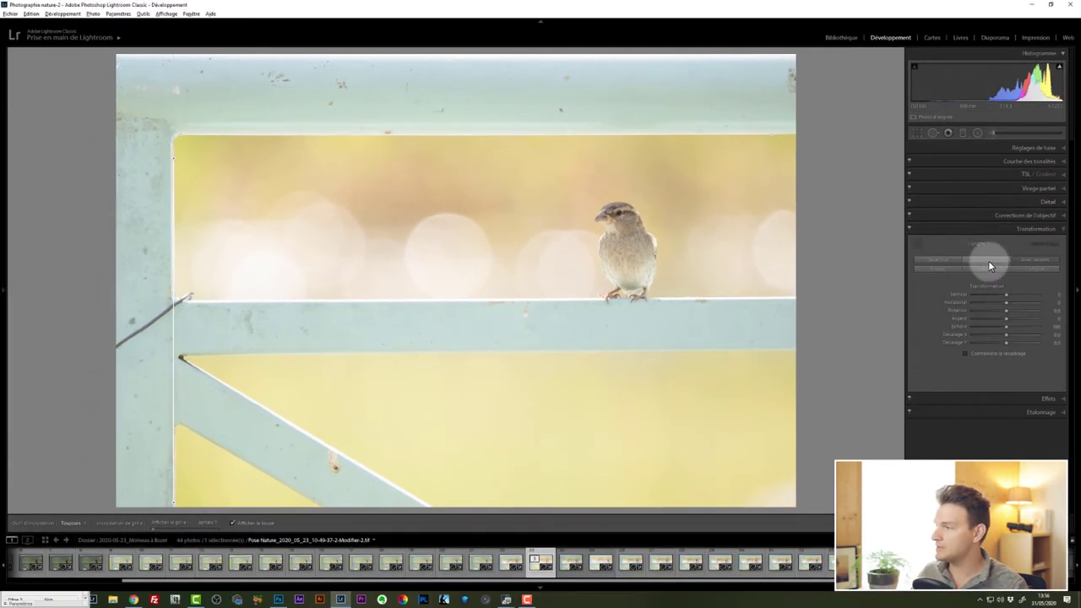
# Step: Remove the guides and apply Auto Upright correction instead
pyautogui.hotkey('ctrl', 'z')
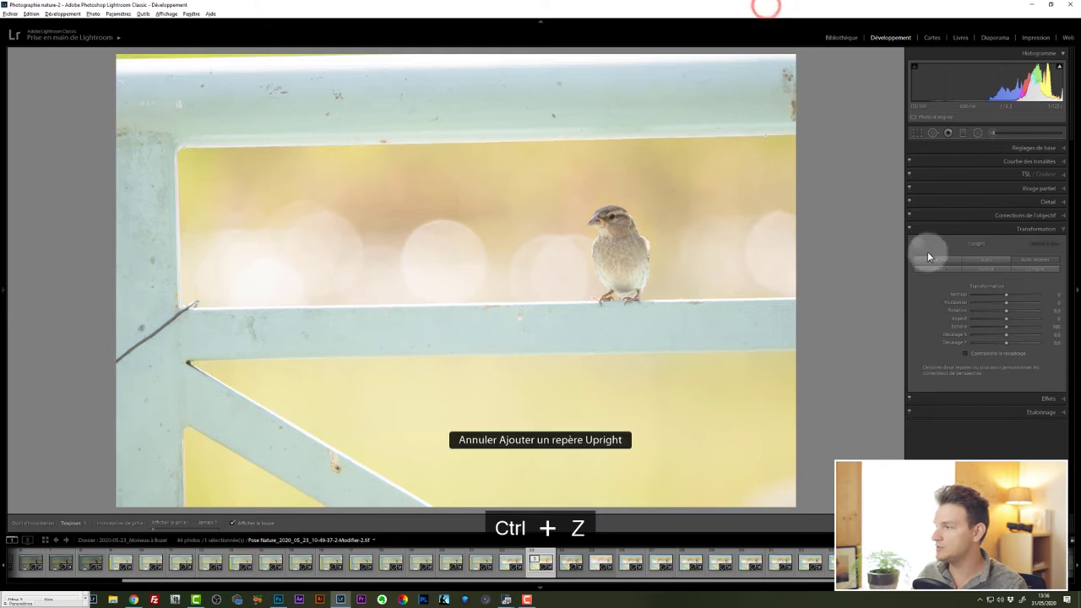
pyautogui.hotkey('ctrl', 'z')
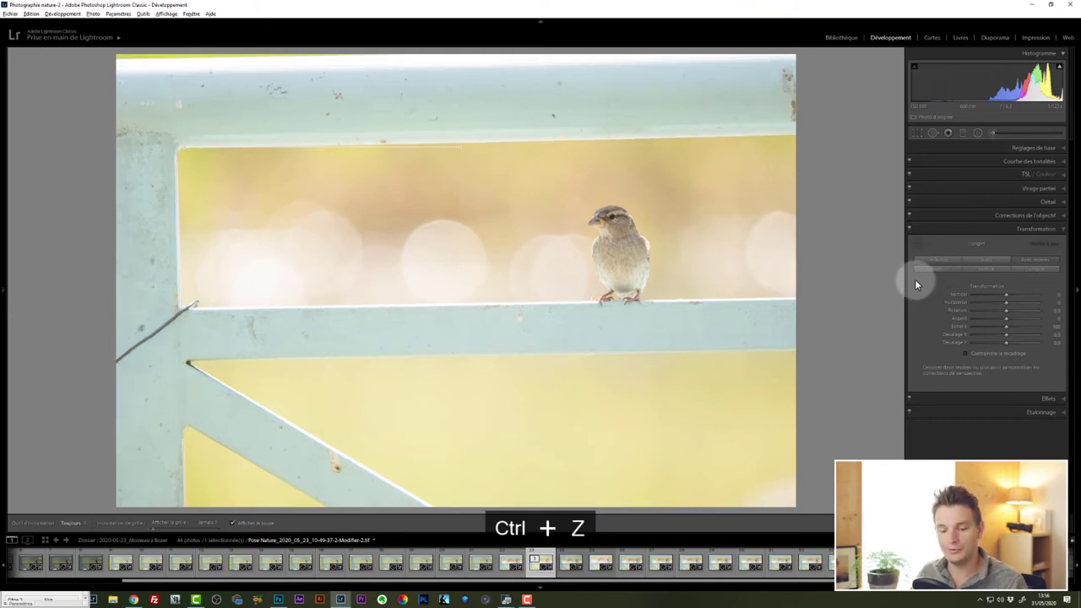
pyautogui.hotkey('ctrl', 'z')
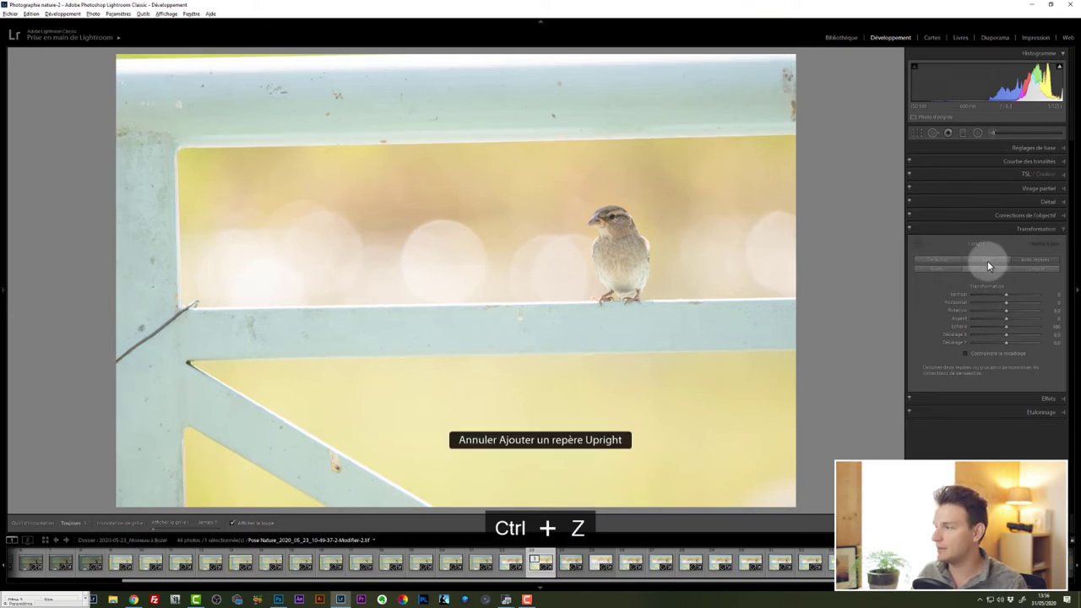
pyautogui.click(988, 265)
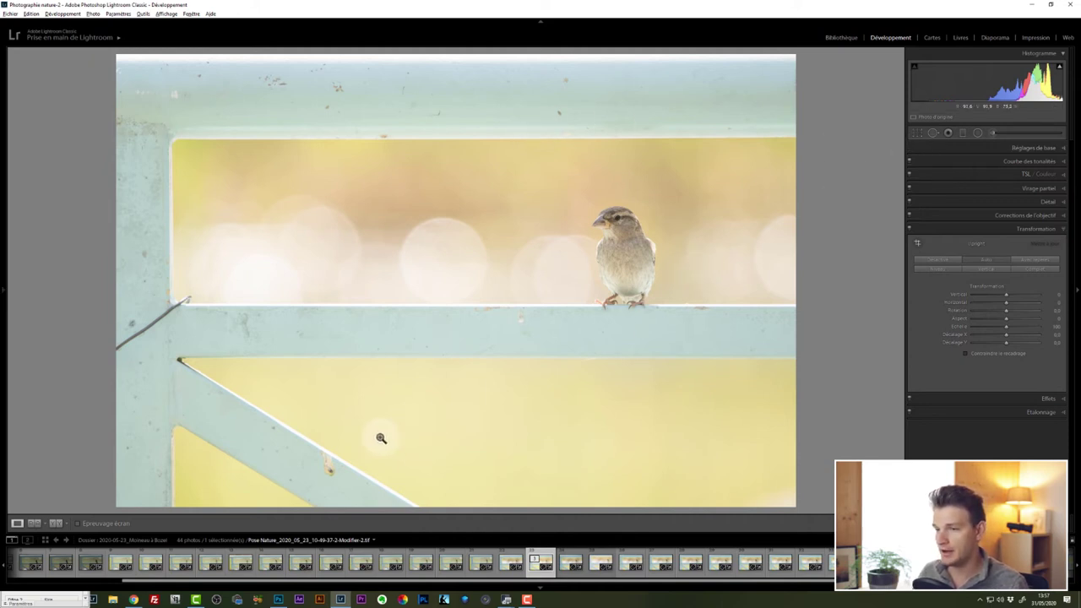
# Step: Inspect the diagonal rail spot and the left-post wire at 1:1, returning to fit view
pyautogui.click(326, 469)
pyautogui.click(307, 433)
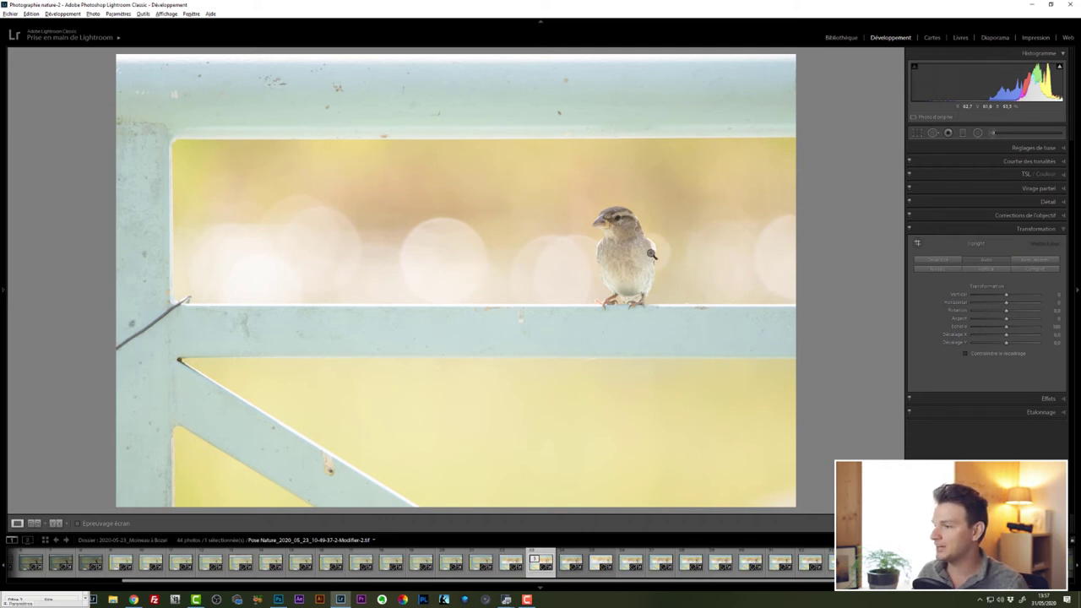
pyautogui.click(155, 333)
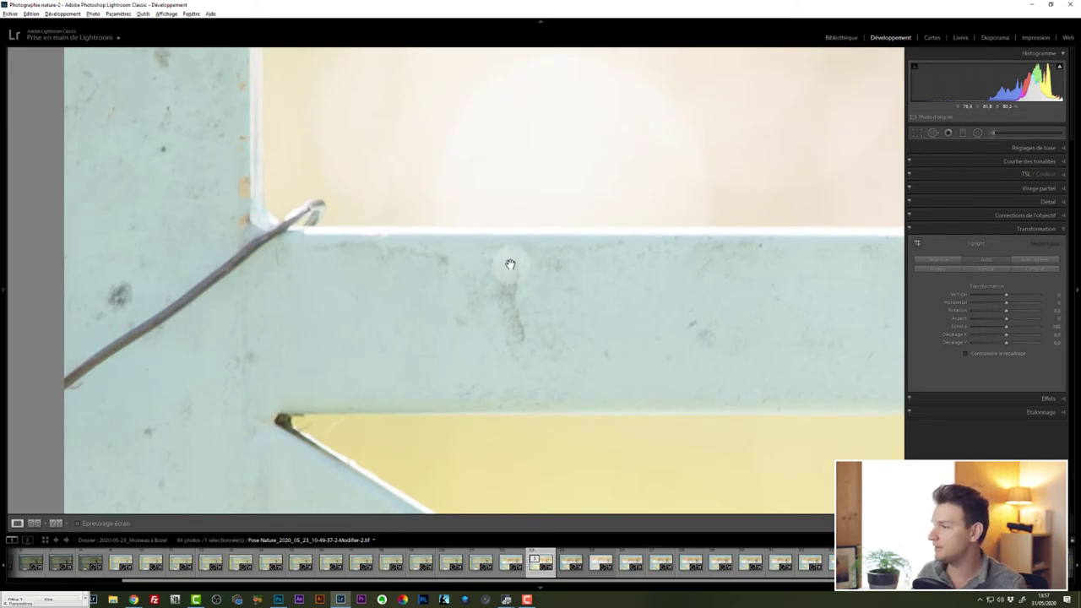
pyautogui.click(395, 268)
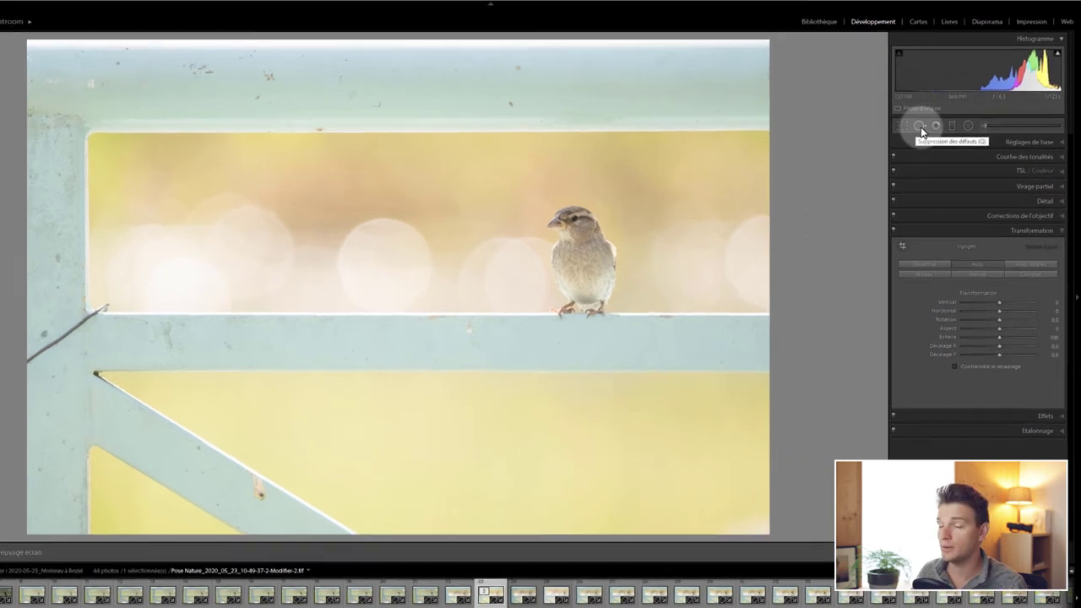
# Step: Heal the six dust specks along the top and upper-left rail with Spot Removal
pyautogui.click(932, 134)
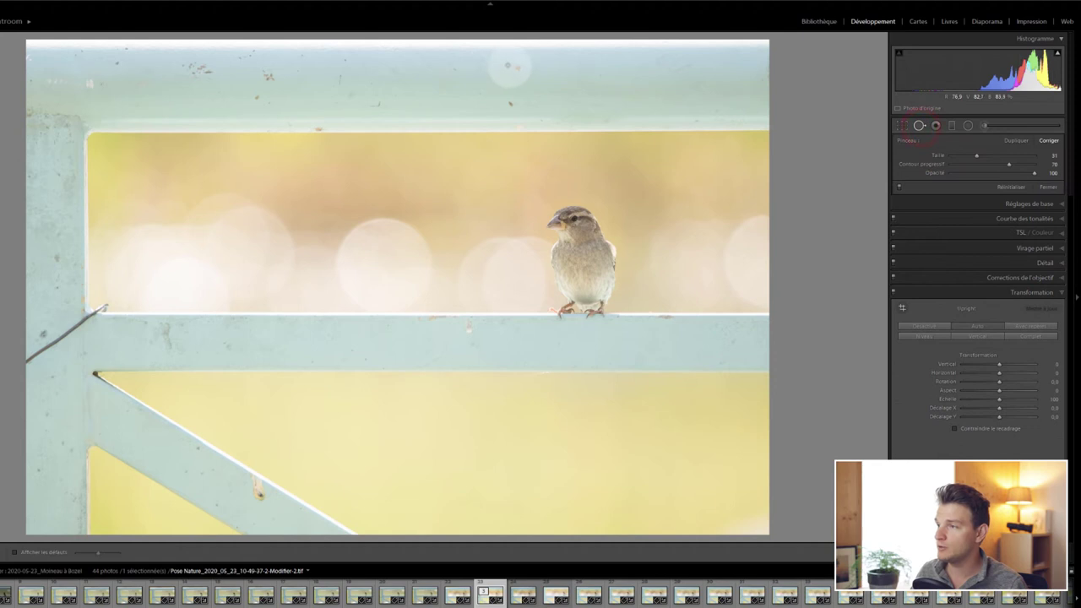
pyautogui.click(516, 69)
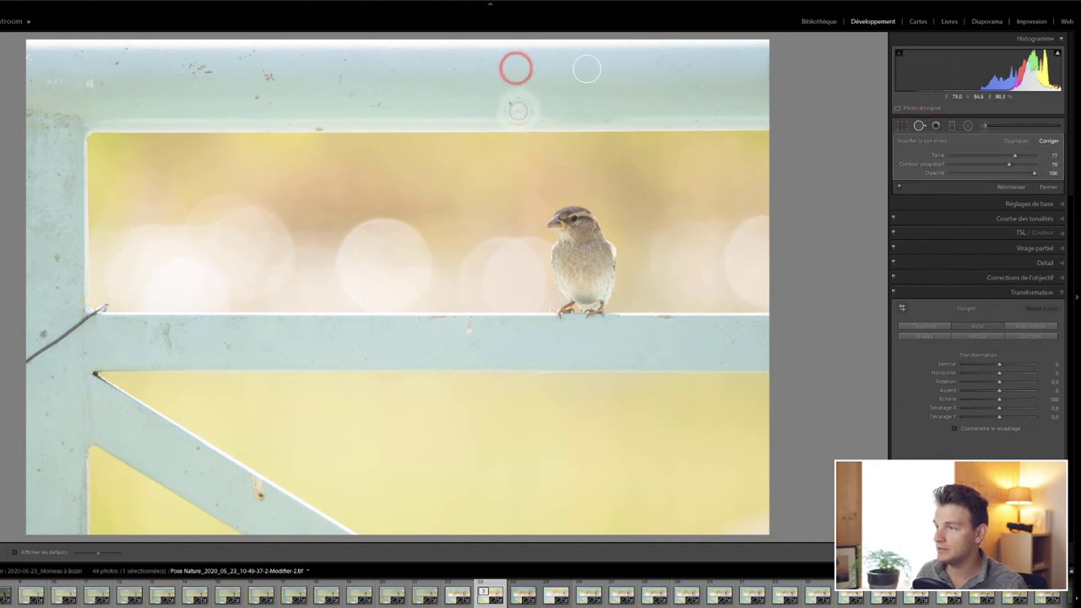
pyautogui.click(508, 104)
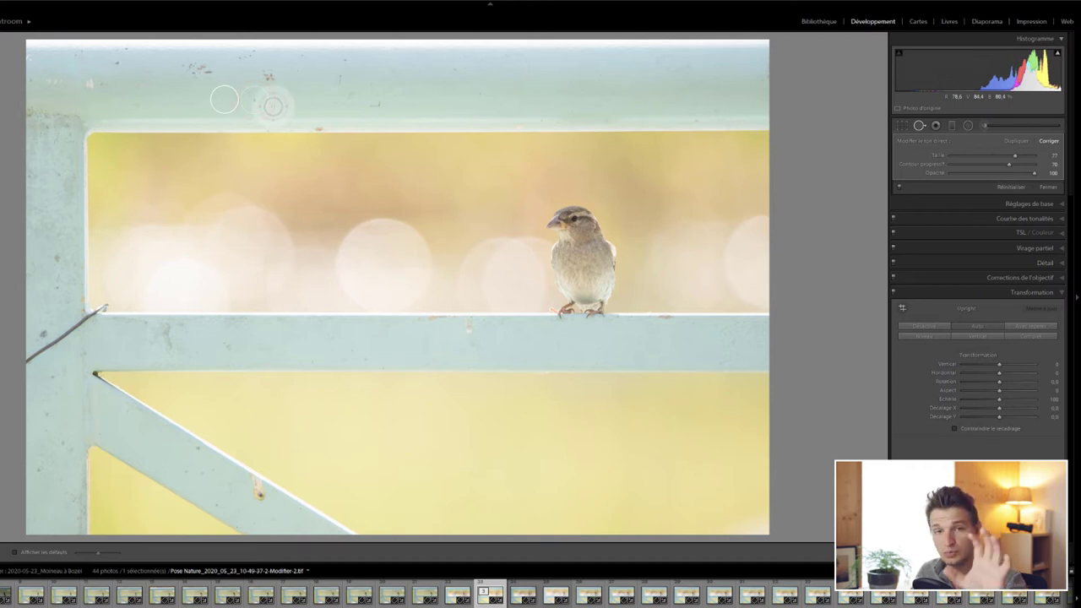
pyautogui.click(241, 108)
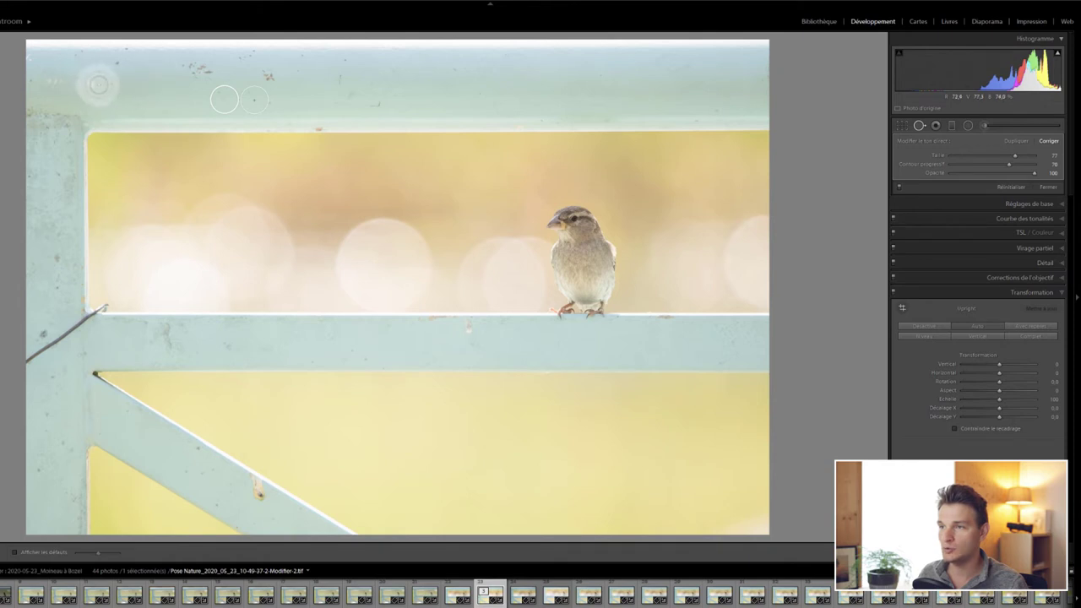
pyautogui.click(90, 87)
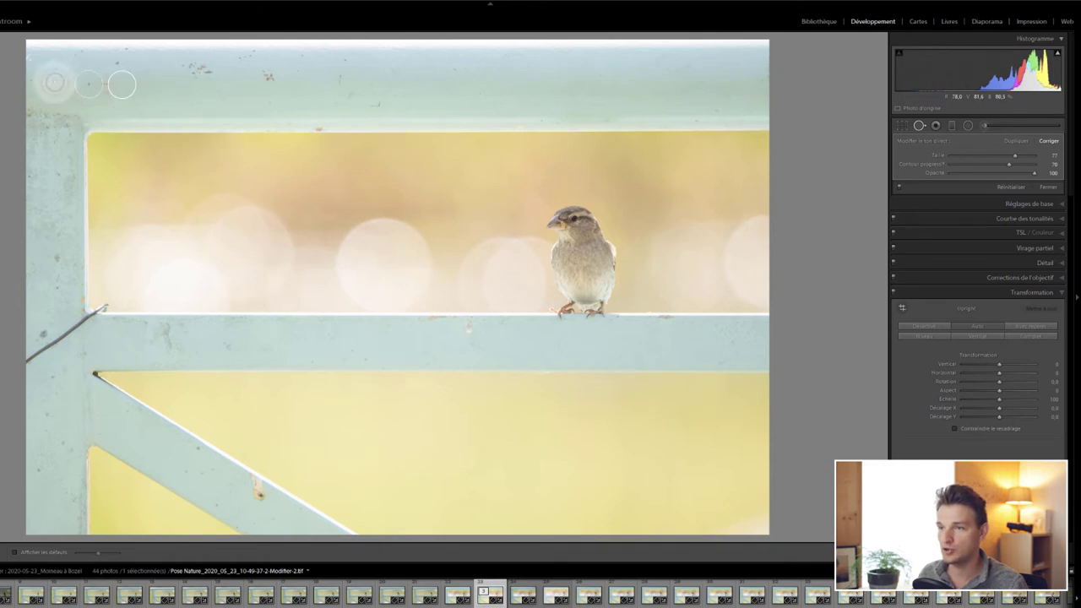
pyautogui.click(56, 81)
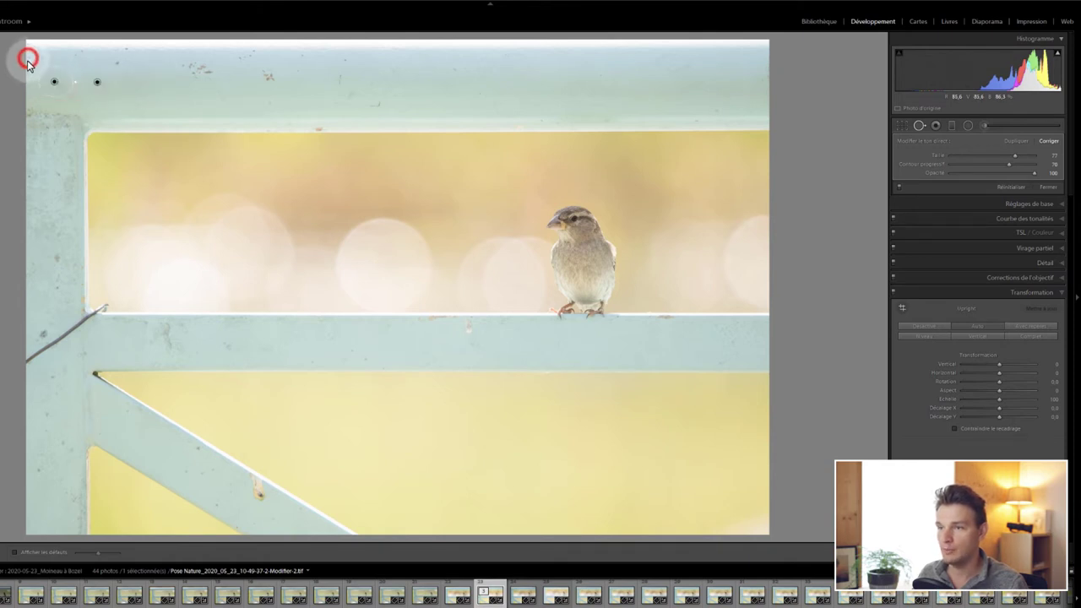
pyautogui.click(28, 61)
# Step: At 1:1, brush a heal over the diagonal strut stain, then return to fit view
pyautogui.click(261, 504)
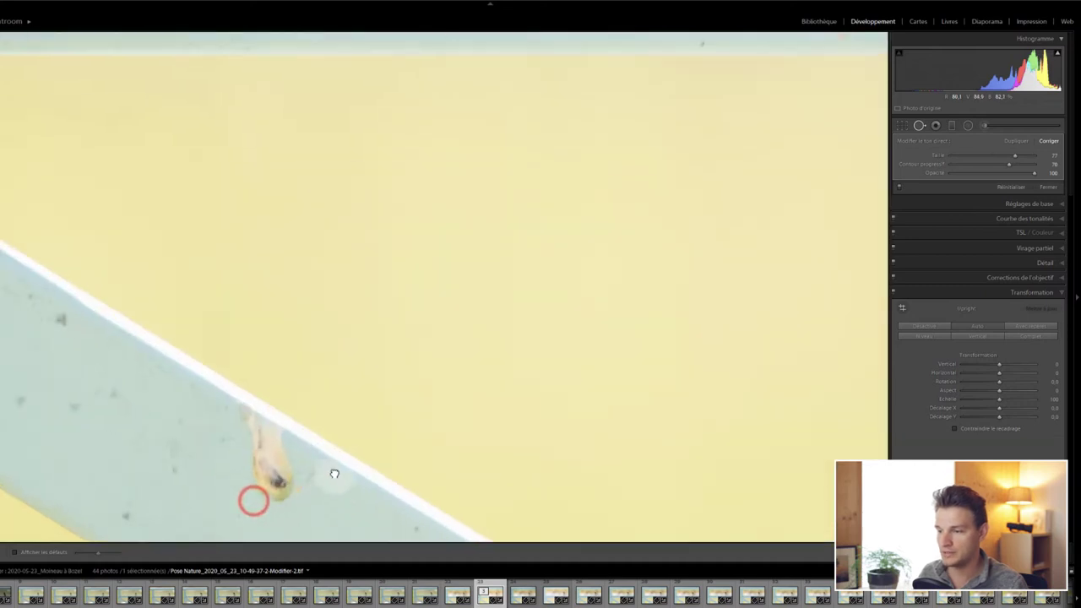
pyautogui.scroll(-5, 287, 486)
pyautogui.scroll(3, 268, 288)
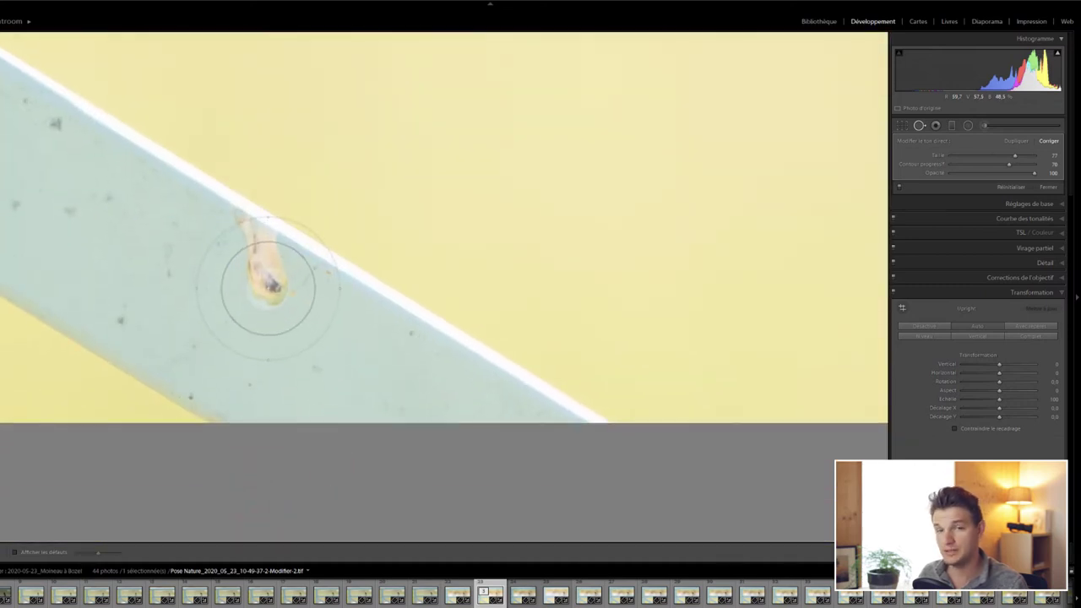
pyautogui.scroll(2, 266, 280)
pyautogui.moveTo(267, 280)
pyautogui.mouseDown()
pyautogui.moveTo(254, 224)
pyautogui.moveTo(258, 251)
pyautogui.mouseUp()
pyautogui.moveTo(292, 334); pyautogui.dragTo(295, 338)
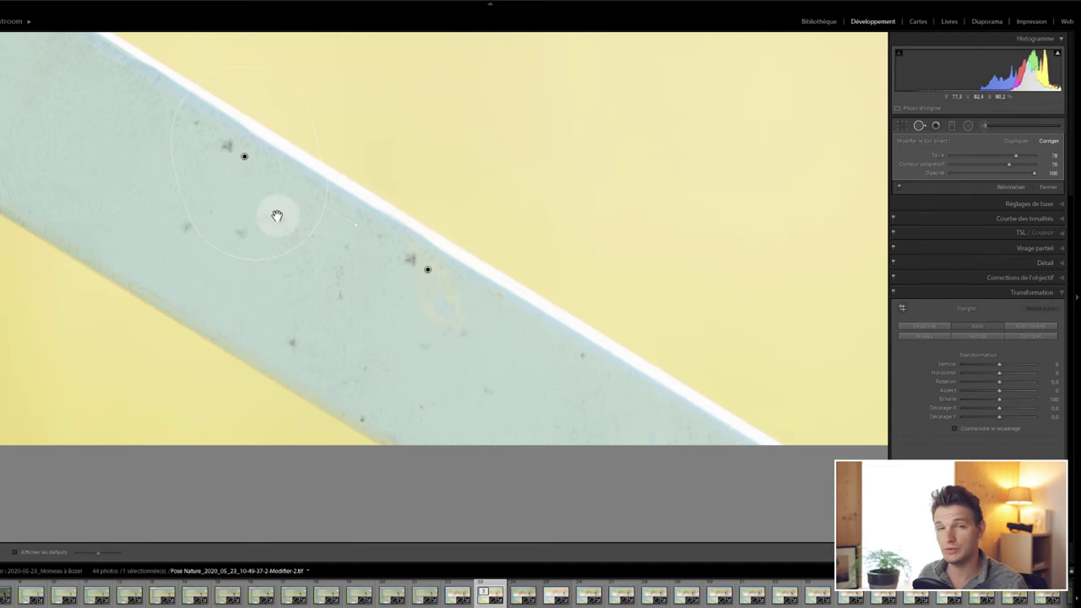
pyautogui.click(593, 250)
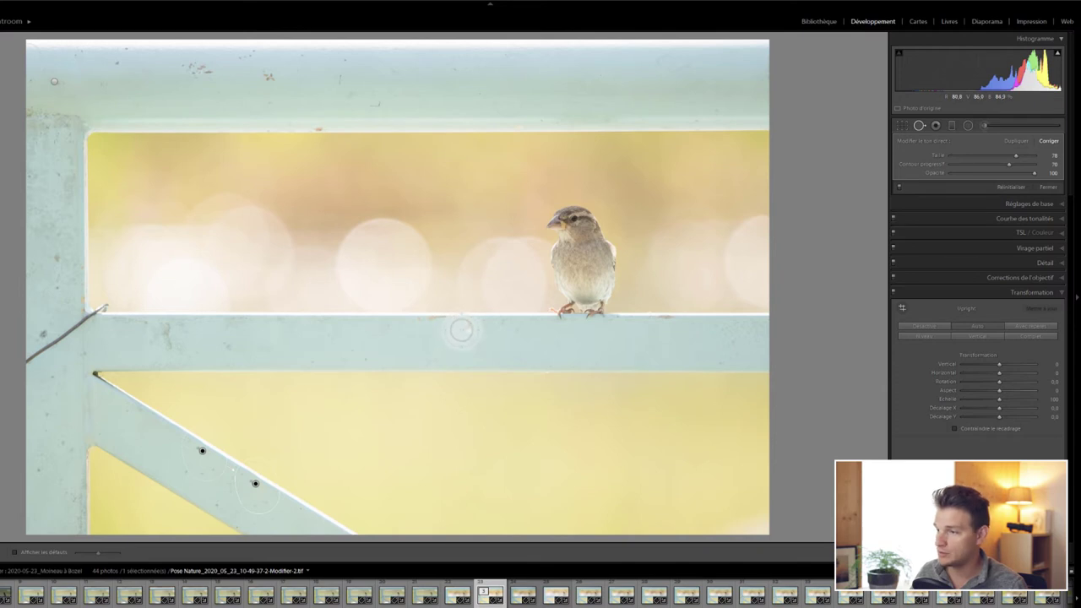
# Step: At 1:1, paint out the mark on the rail beneath the sparrow
pyautogui.click(471, 331)
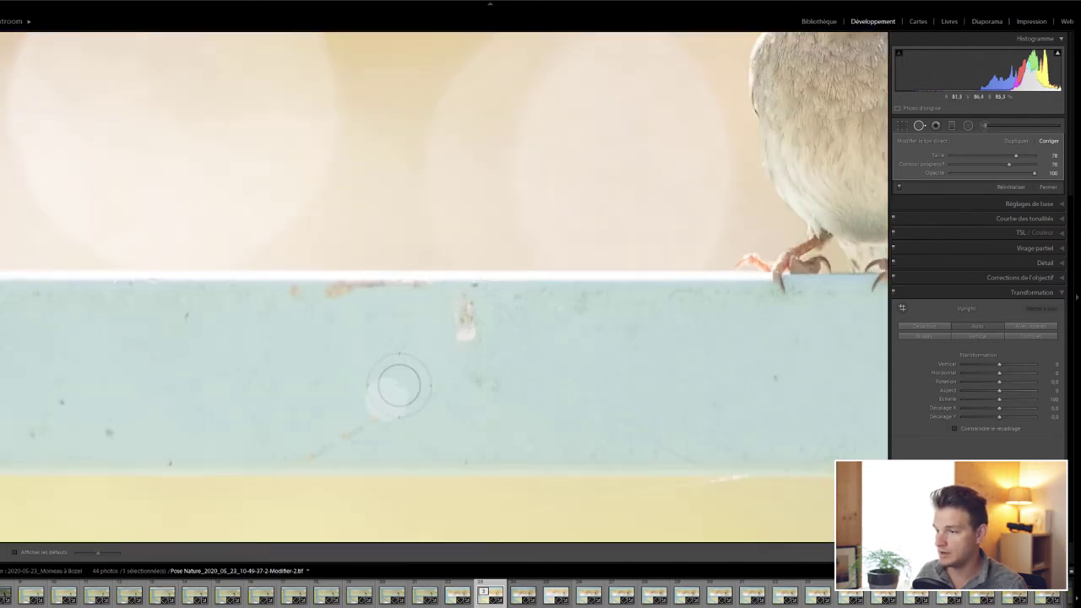
pyautogui.moveTo(462, 307); pyautogui.dragTo(466, 337)
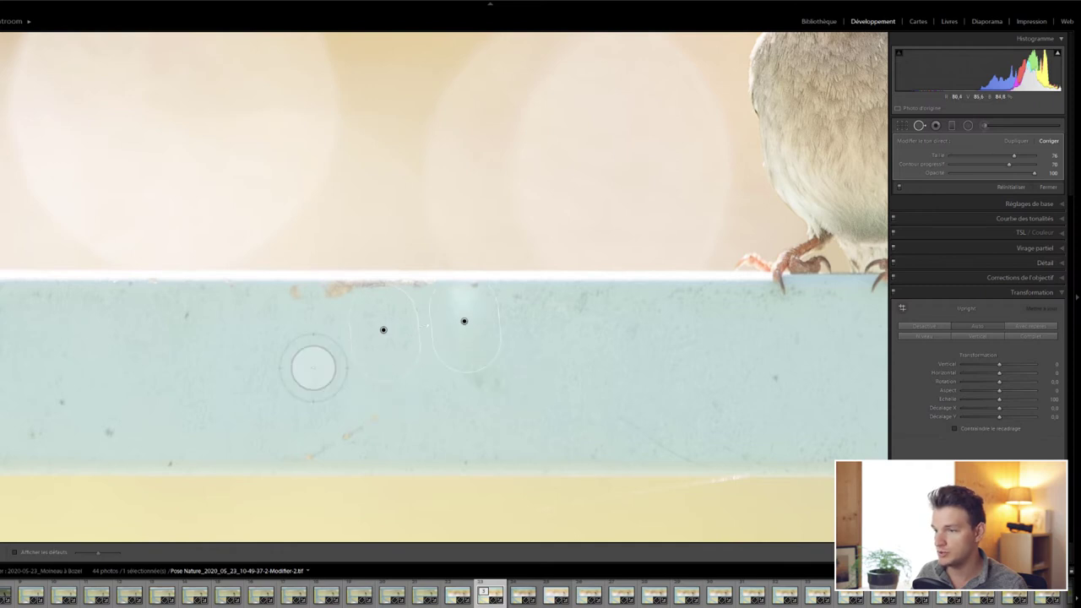
pyautogui.moveTo(831, 322)
pyautogui.mouseDown()
pyautogui.moveTo(419, 427)
pyautogui.moveTo(283, 280)
pyautogui.mouseUp()
# Step: Heal the dark specks around the left post junction near the wire
pyautogui.moveTo(242, 319); pyautogui.dragTo(410, 275)
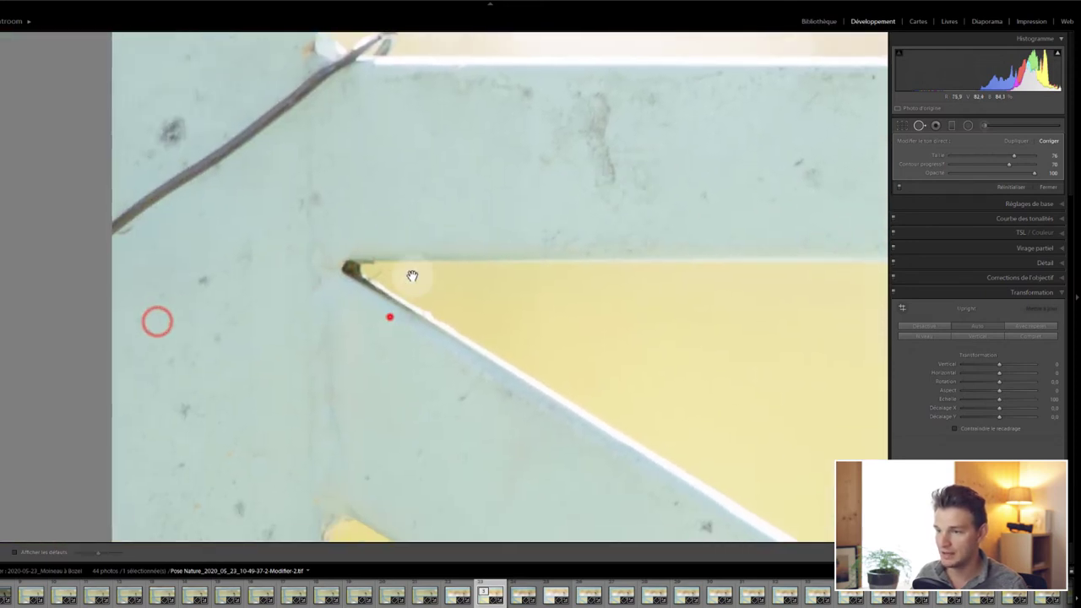
pyautogui.moveTo(279, 404); pyautogui.dragTo(389, 313)
pyautogui.moveTo(301, 374)
pyautogui.mouseDown()
pyautogui.moveTo(341, 260)
pyautogui.moveTo(354, 174)
pyautogui.mouseUp()
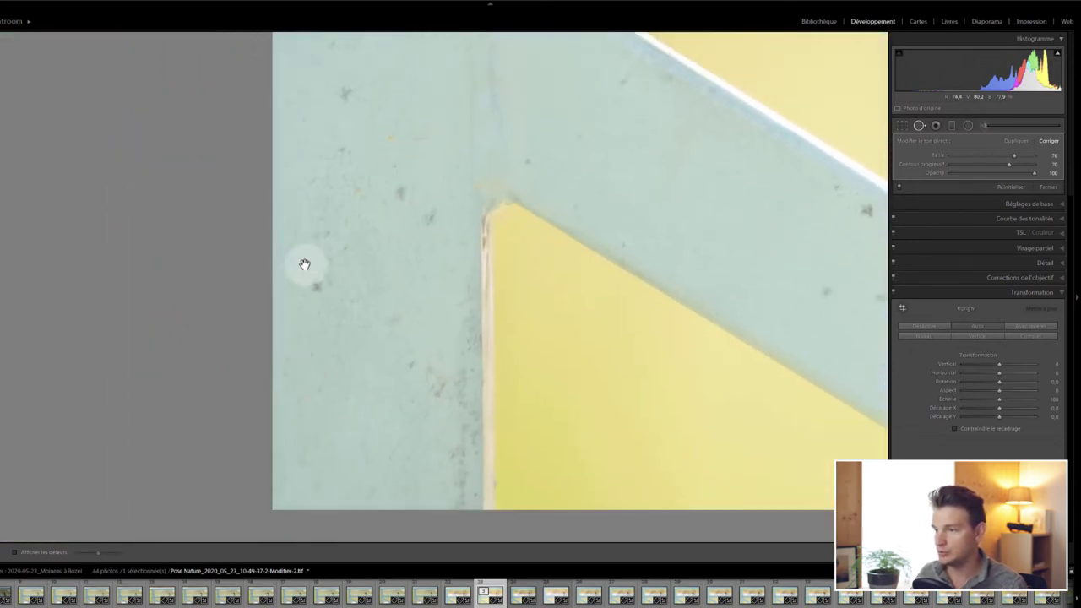
pyautogui.click(328, 280)
pyautogui.moveTo(343, 222); pyautogui.dragTo(348, 286)
pyautogui.click(355, 152)
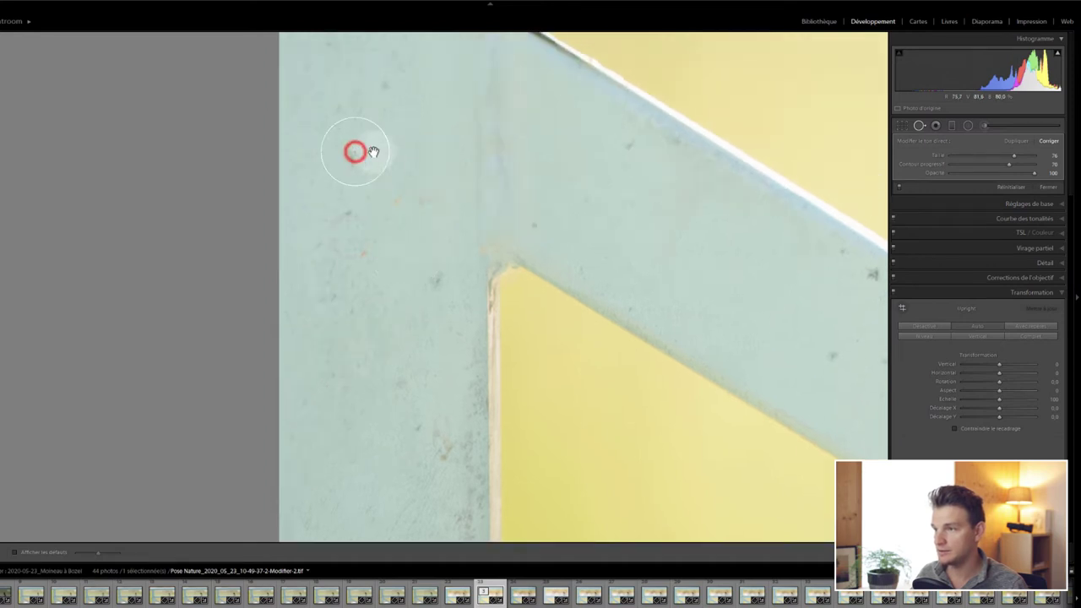
pyautogui.moveTo(373, 151); pyautogui.dragTo(399, 358)
pyautogui.click(428, 249)
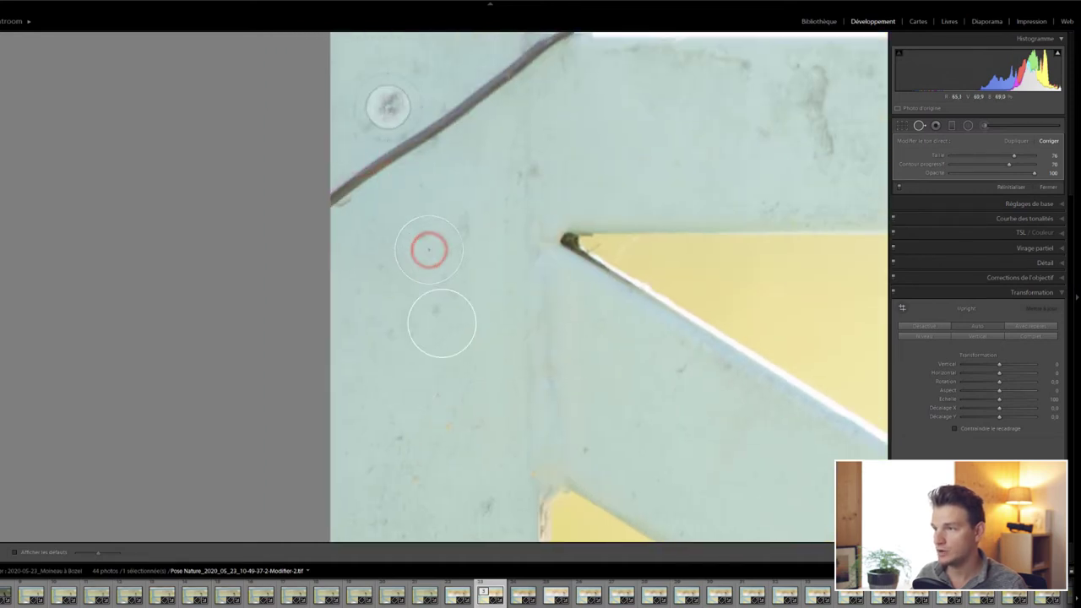
pyautogui.moveTo(428, 195); pyautogui.dragTo(439, 382)
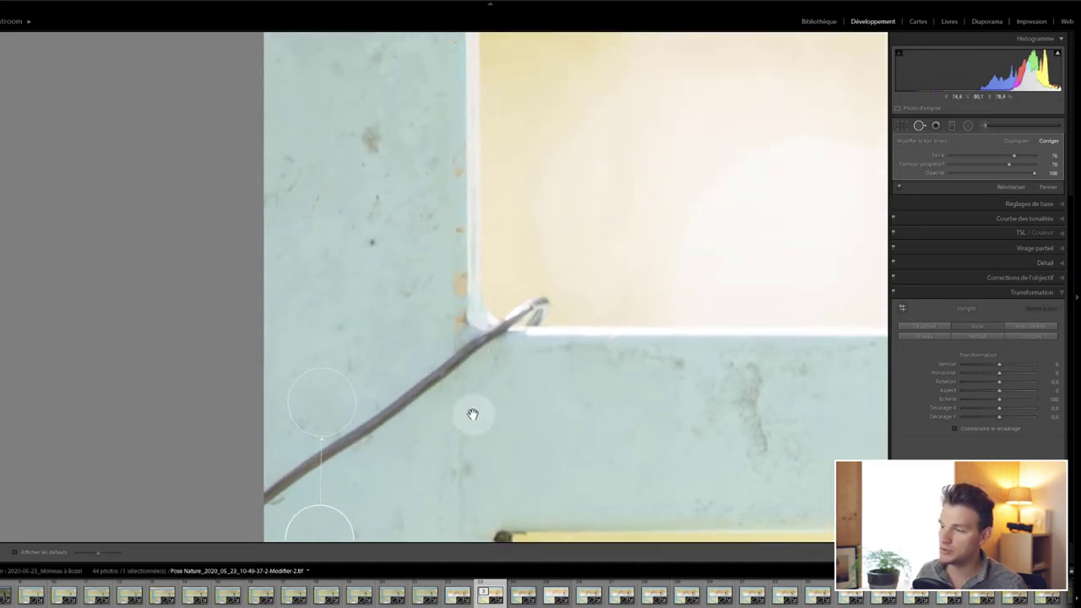
pyautogui.moveTo(471, 406); pyautogui.dragTo(457, 361)
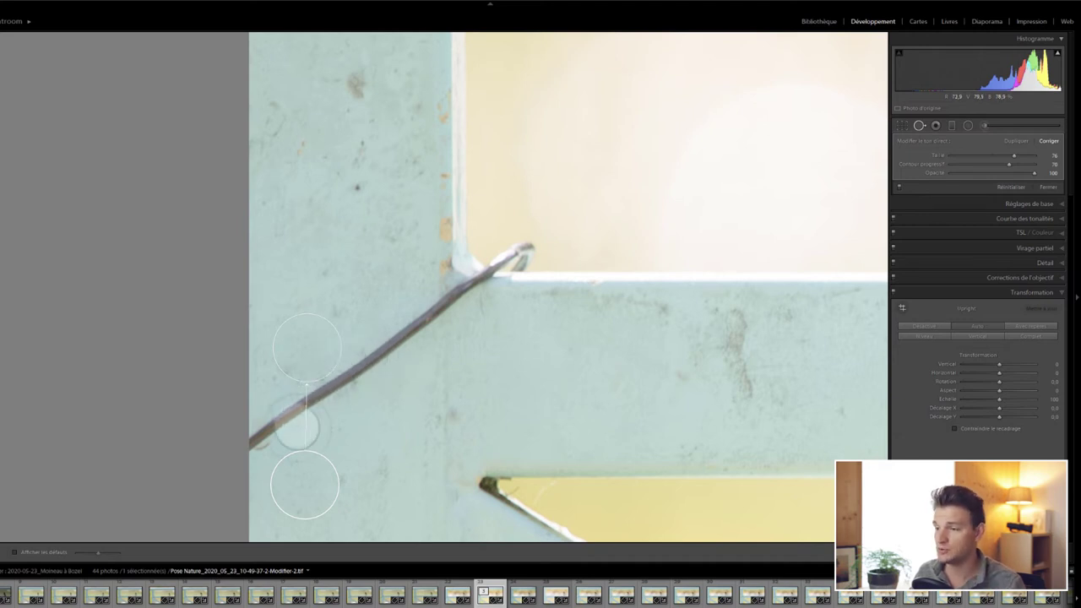
# Step: Brush Spot Removal strokes over the wire and its corner end, adjusting the sampled source
pyautogui.moveTo(253, 442); pyautogui.dragTo(417, 329)
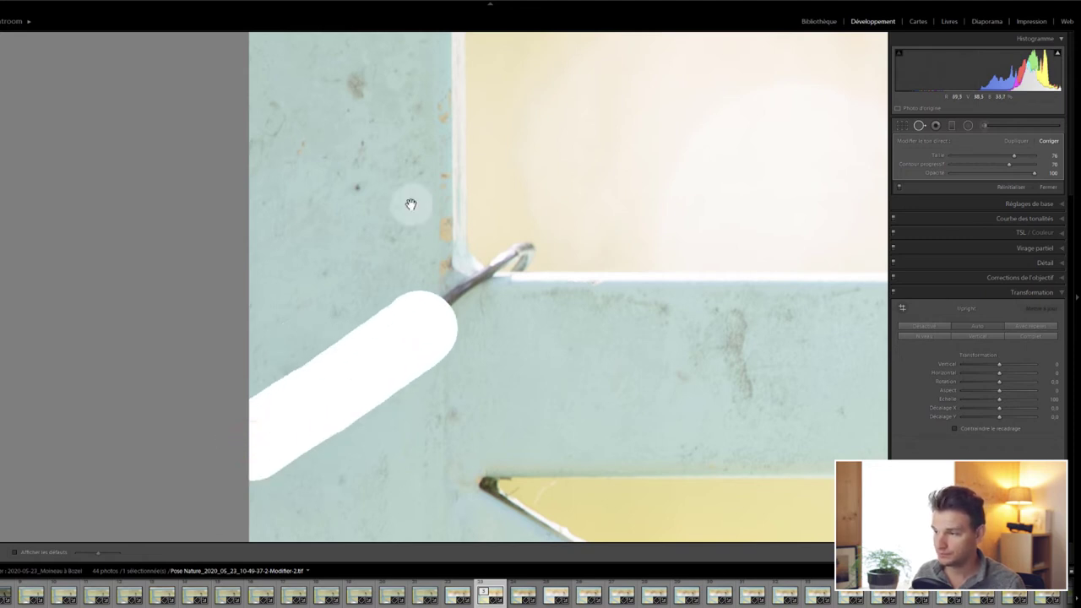
pyautogui.scroll(-3, 393, 453)
pyautogui.moveTo(472, 369); pyautogui.dragTo(441, 342)
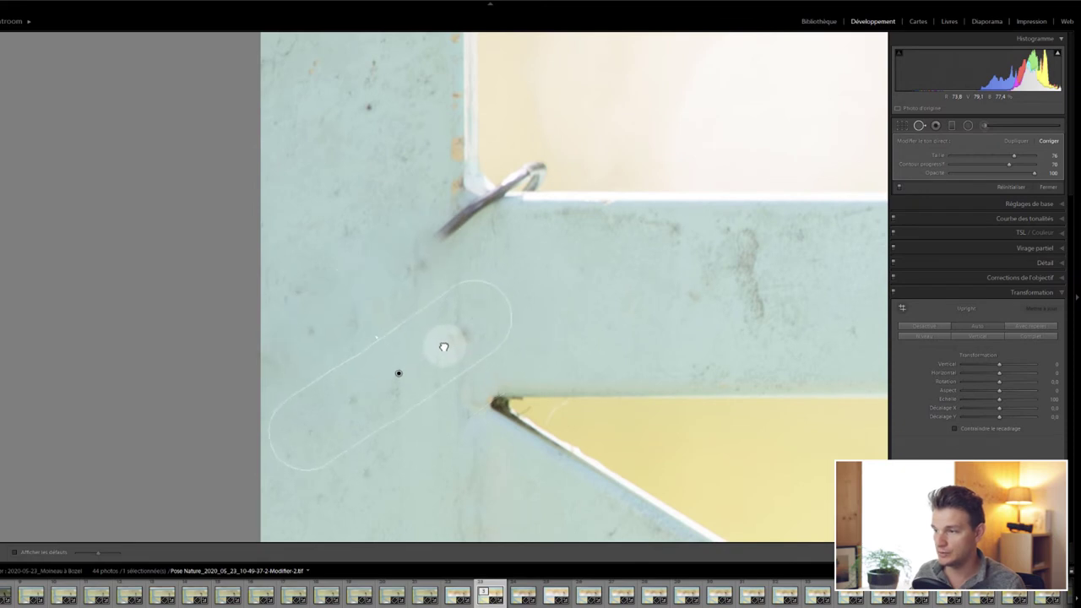
pyautogui.moveTo(543, 287); pyautogui.dragTo(452, 378)
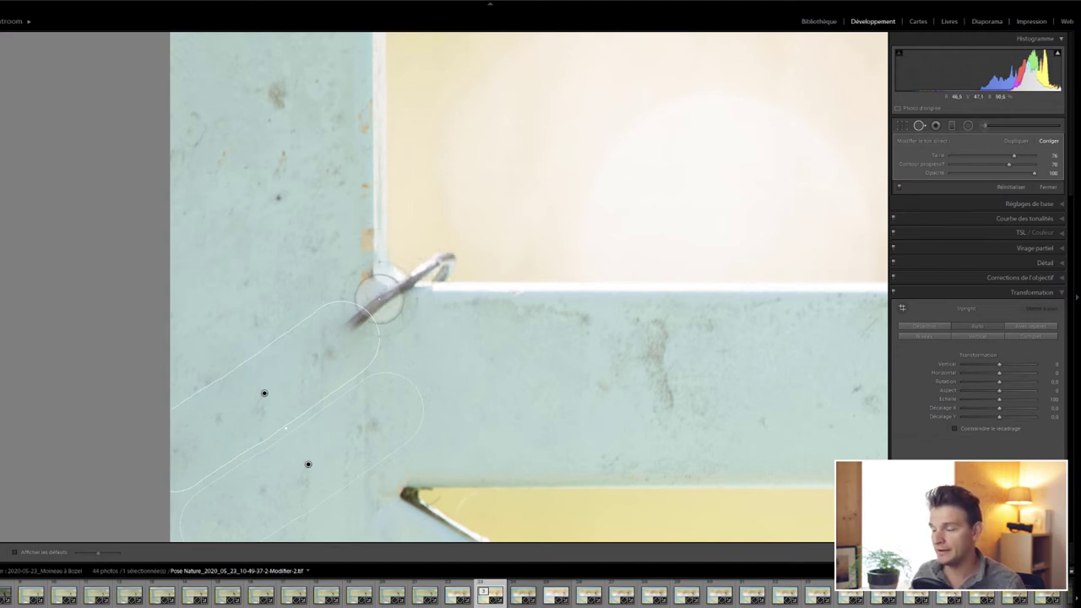
pyautogui.click(379, 283)
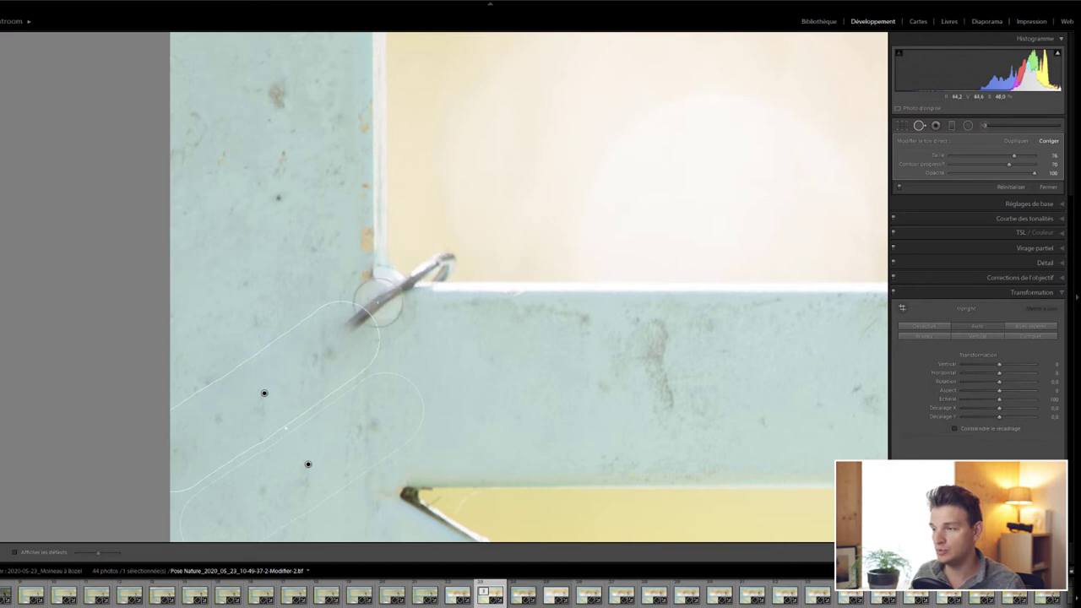
pyautogui.moveTo(402, 290)
pyautogui.mouseDown()
pyautogui.moveTo(437, 271)
pyautogui.moveTo(358, 323)
pyautogui.mouseUp()
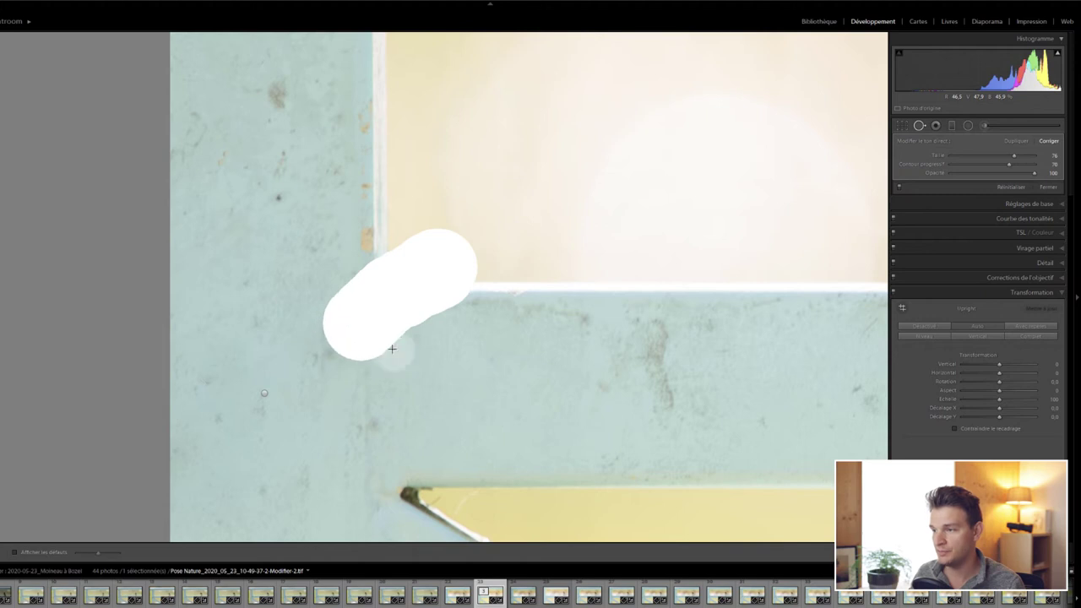
pyautogui.moveTo(711, 313)
pyautogui.mouseDown()
pyautogui.moveTo(609, 322)
pyautogui.moveTo(594, 313)
pyautogui.mouseUp()
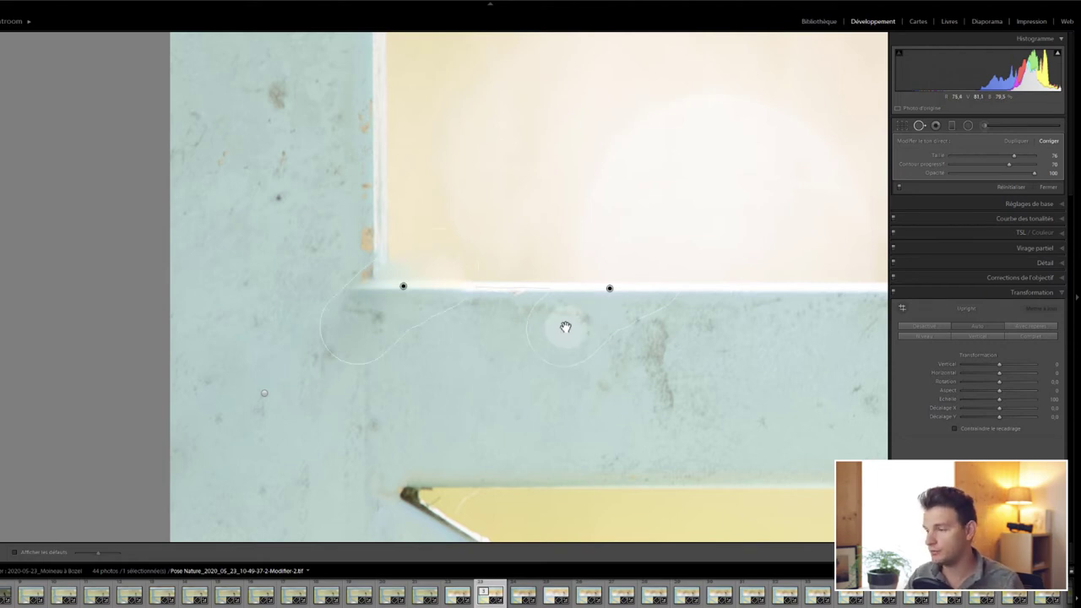
# Step: Undo the wire heals, heal a speck beside the wire, and return to the full view
pyautogui.press('Delete')
pyautogui.moveTo(342, 342); pyautogui.dragTo(264, 393)
pyautogui.press('Delete')
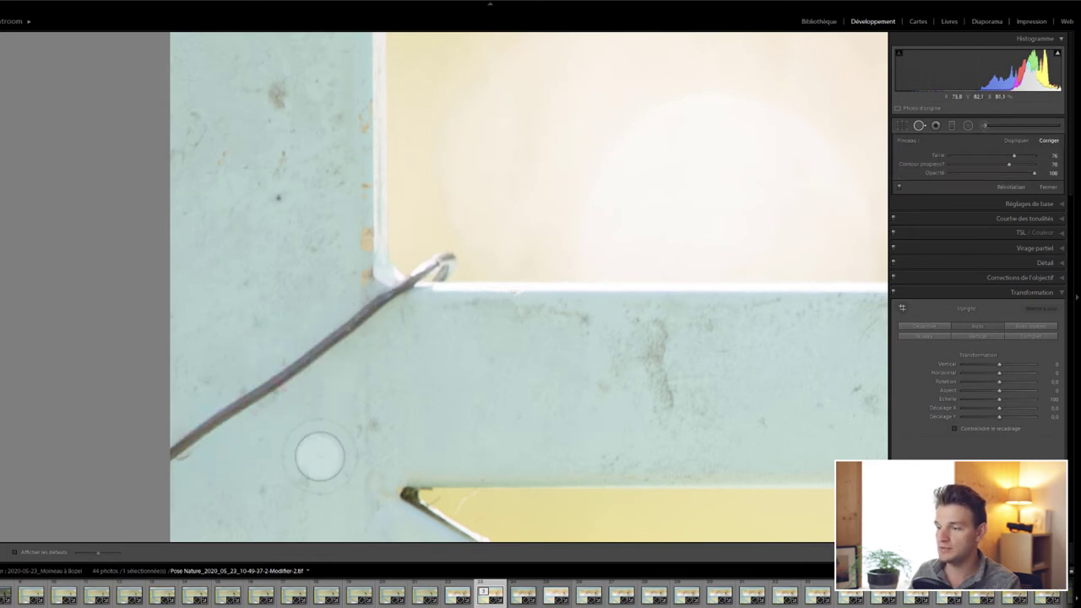
pyautogui.click(223, 371)
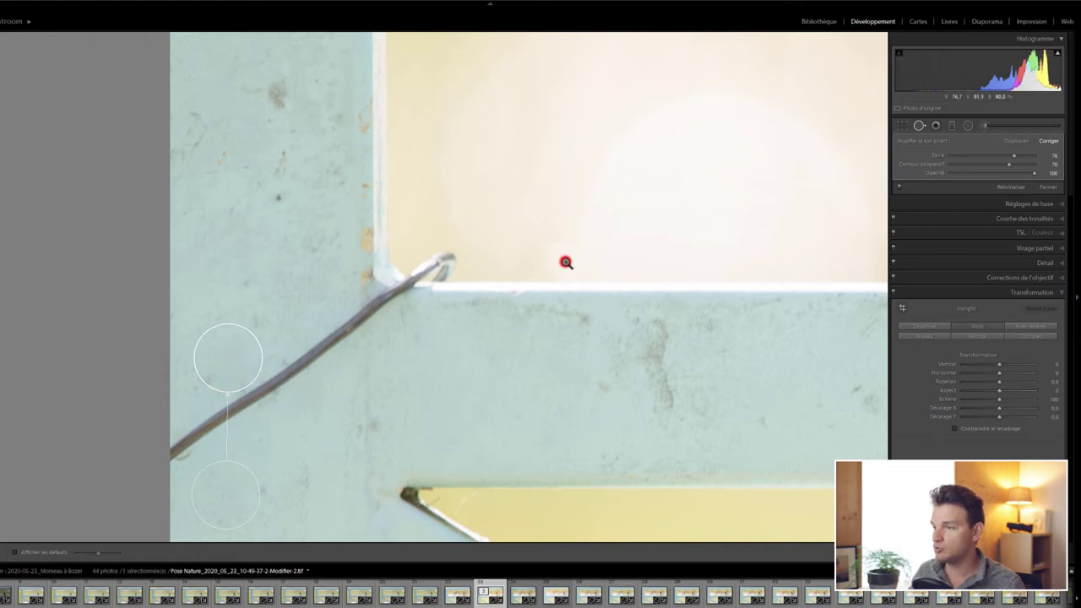
pyautogui.click(566, 263)
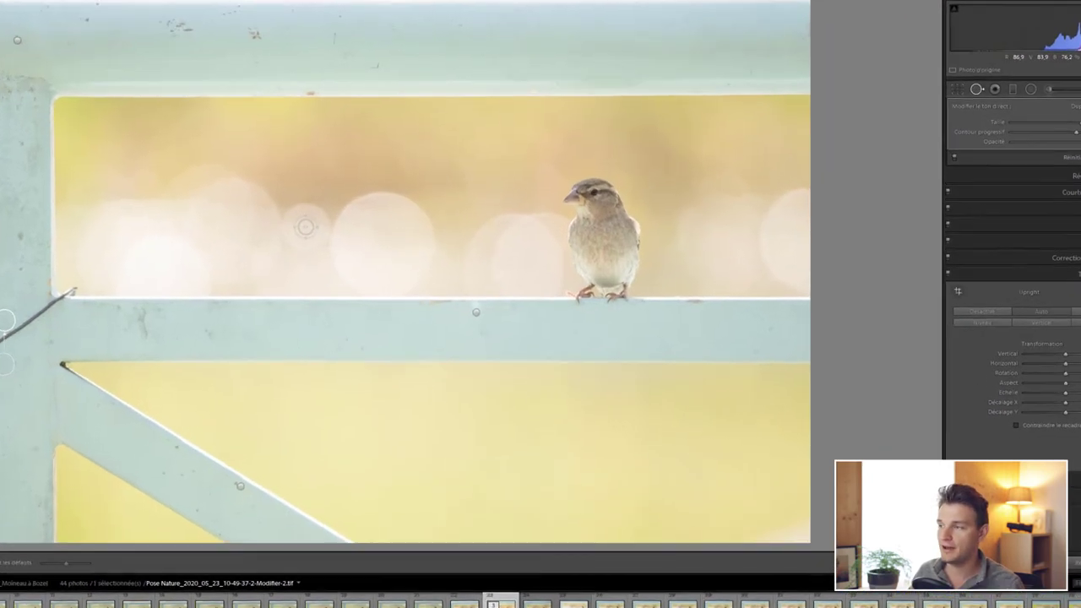
# Step: Send the sparrow photo from Lightroom to Edit in Adobe Photoshop
pyautogui.rightClick(314, 249)
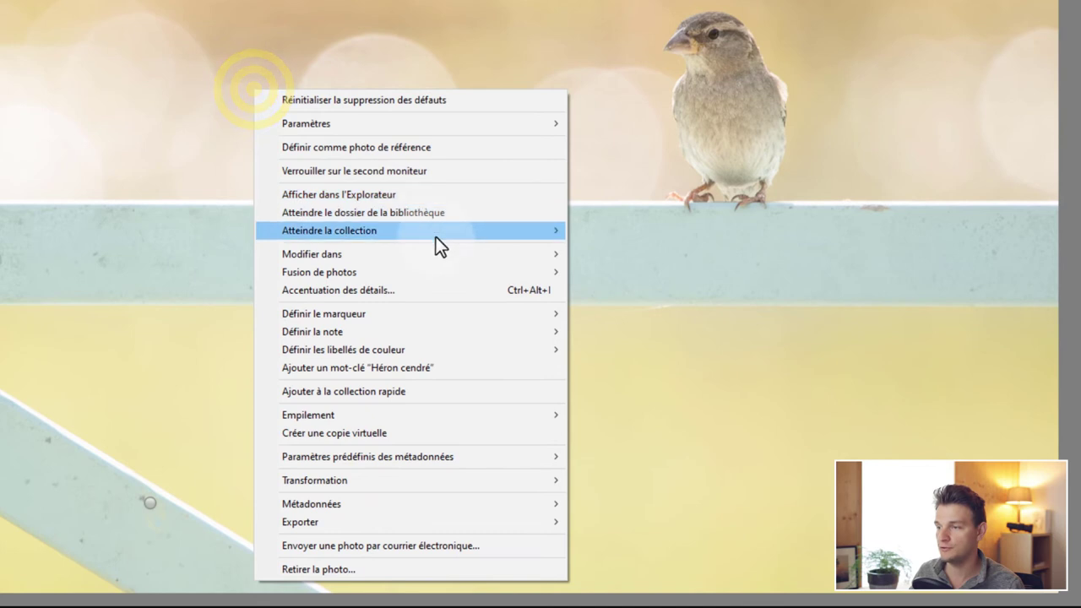
pyautogui.click(446, 254)
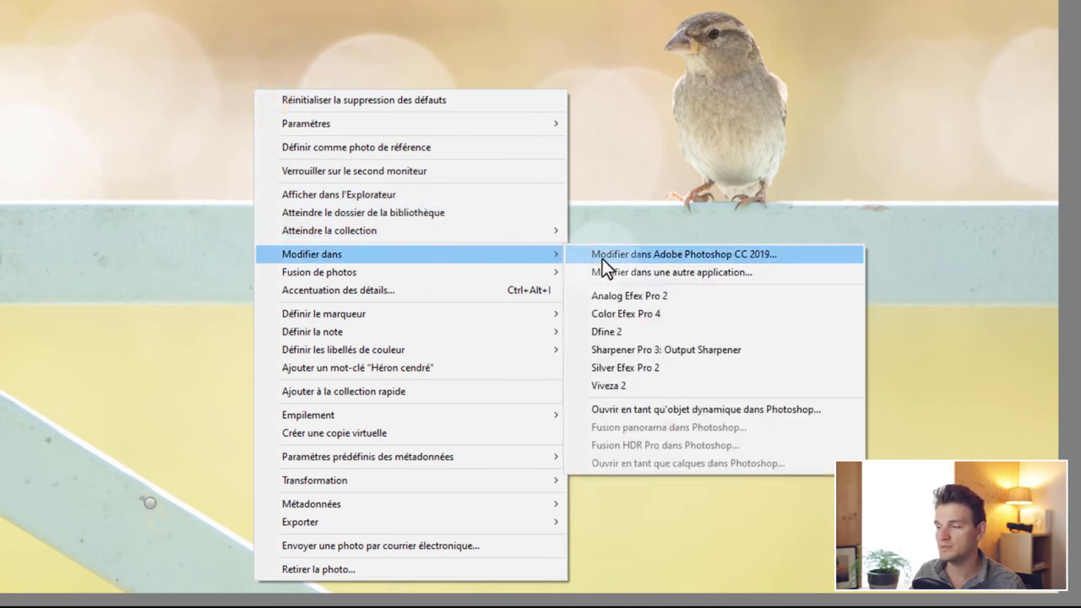
pyautogui.click(602, 256)
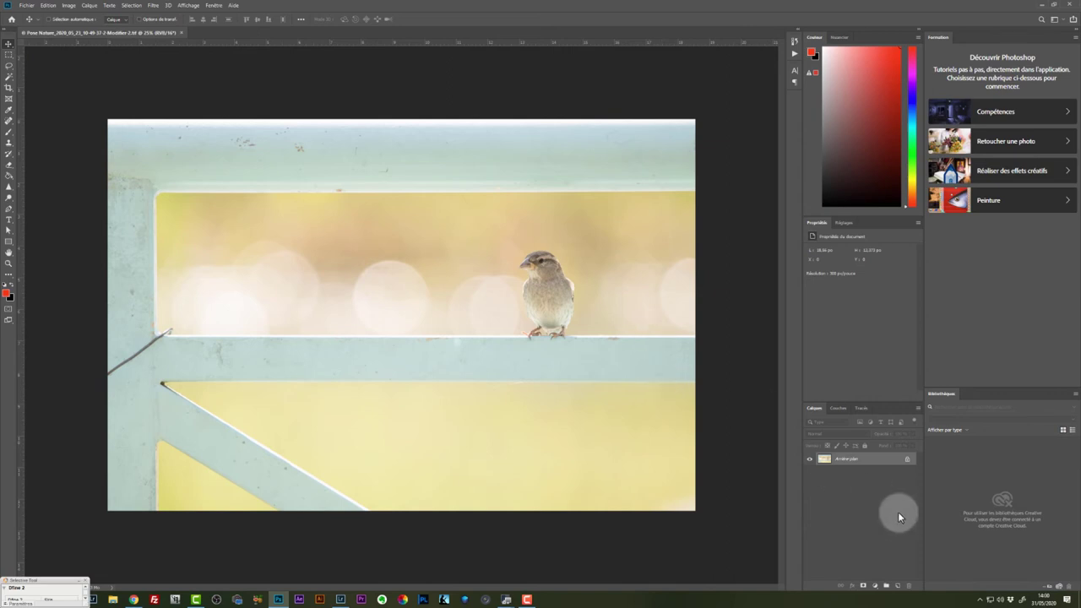
# Step: Duplicate the Arrière-plan layer into Calque 1 and zoom in on the wire at the rail corner
pyautogui.click(860, 461)
pyautogui.hotkey('ctrl', 'j')
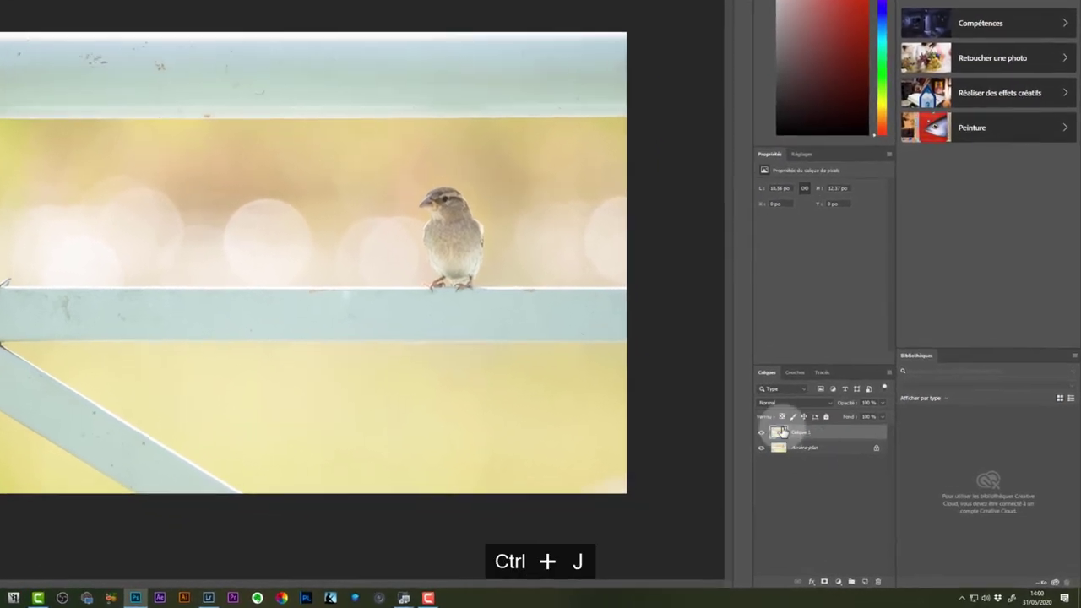
pyautogui.click(756, 433)
pyautogui.click(754, 434)
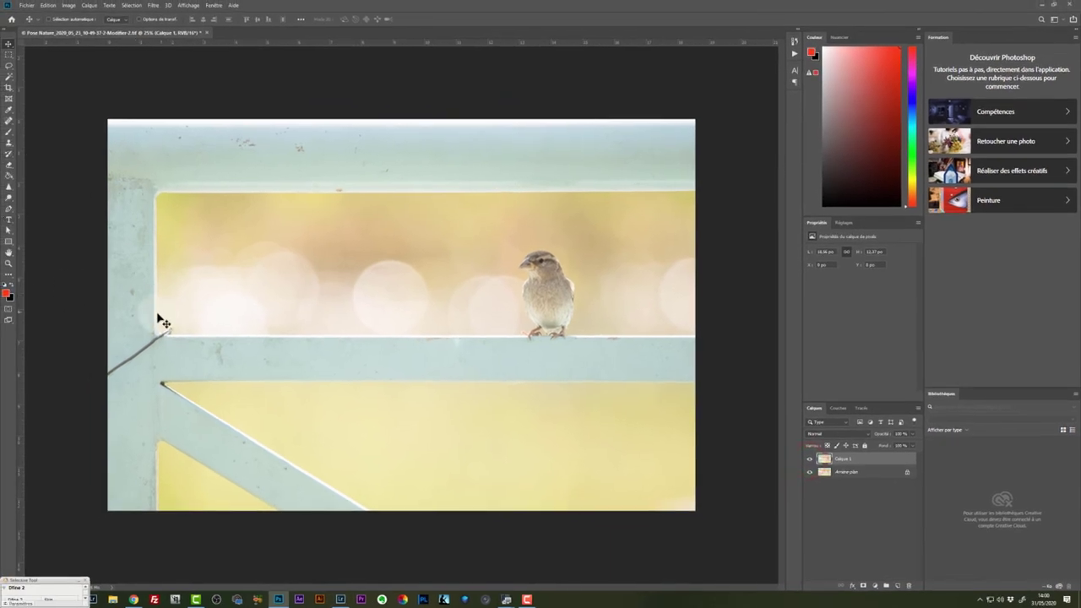
pyautogui.click(123, 355)
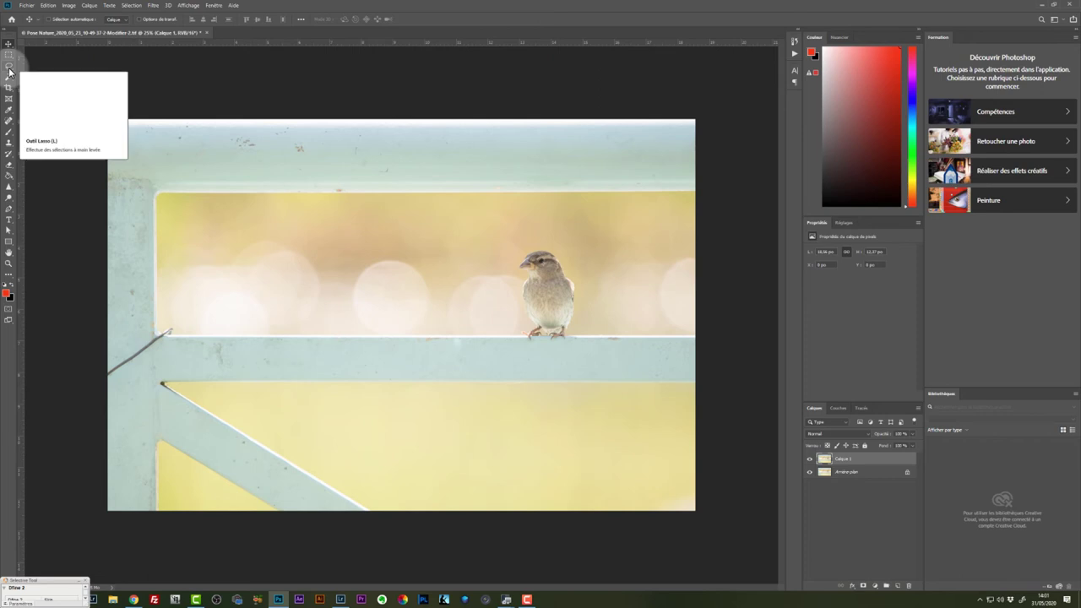
pyautogui.scroll(3, 92, 299)
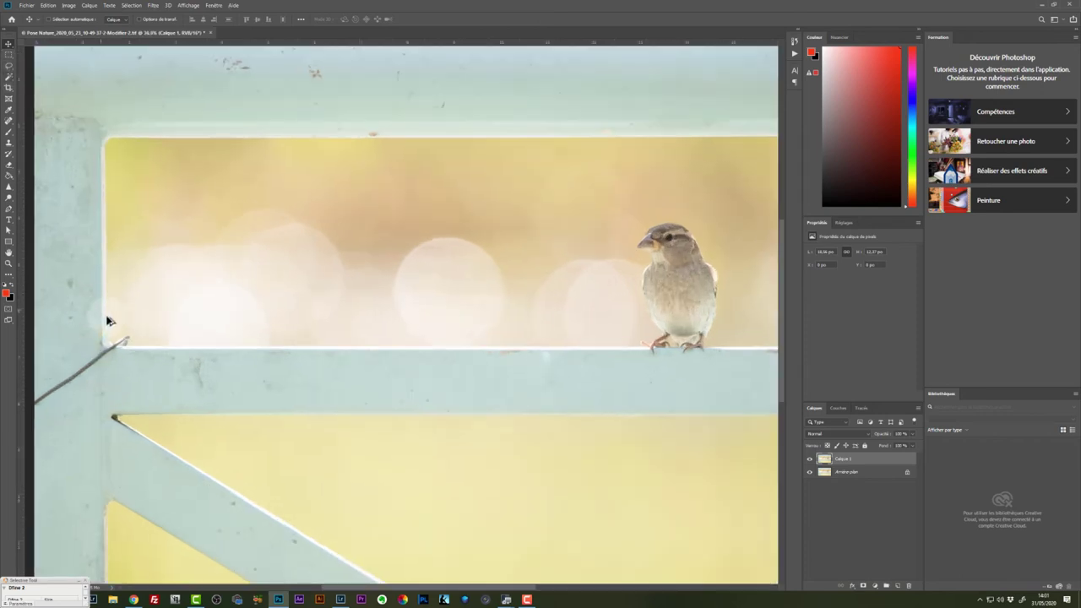
pyautogui.moveTo(170, 342); pyautogui.dragTo(370, 267)
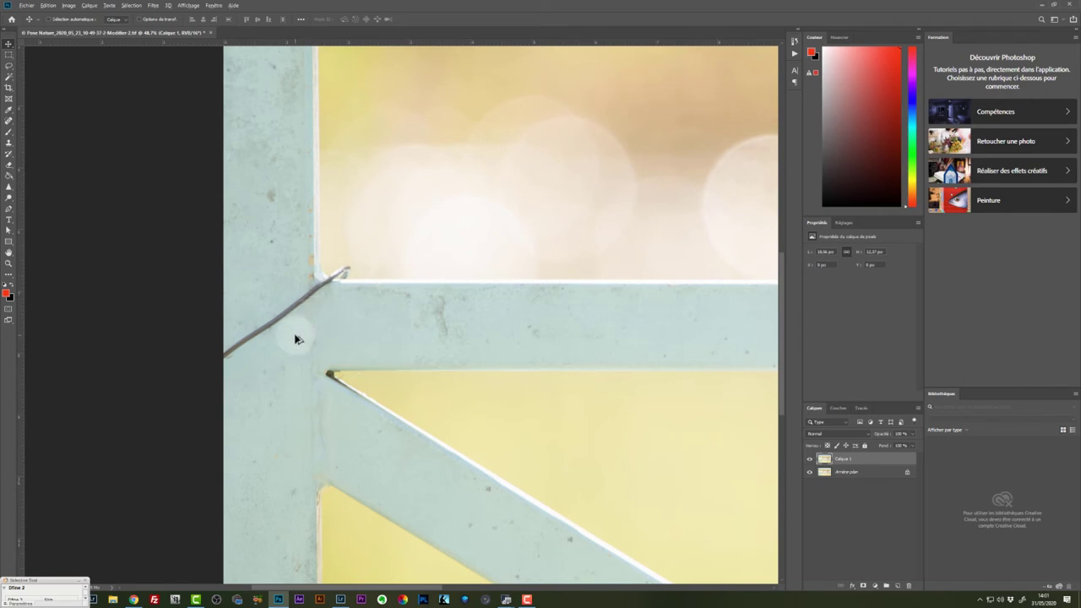
pyautogui.scroll(3, 295, 339)
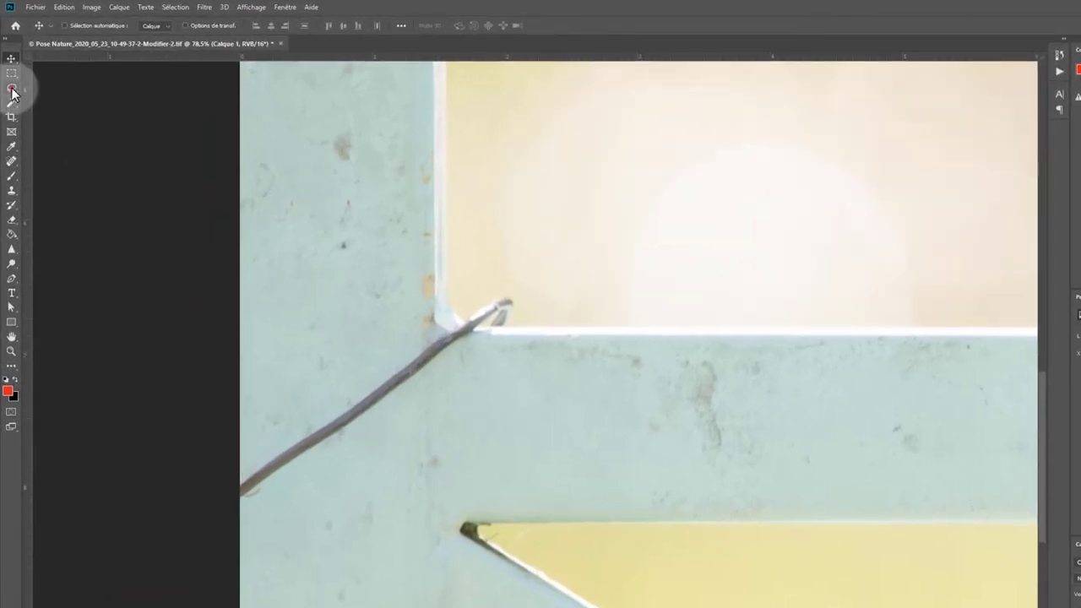
# Step: Draw a closed Lasso selection around the wire from the left edge to the rail corner
pyautogui.click(12, 90)
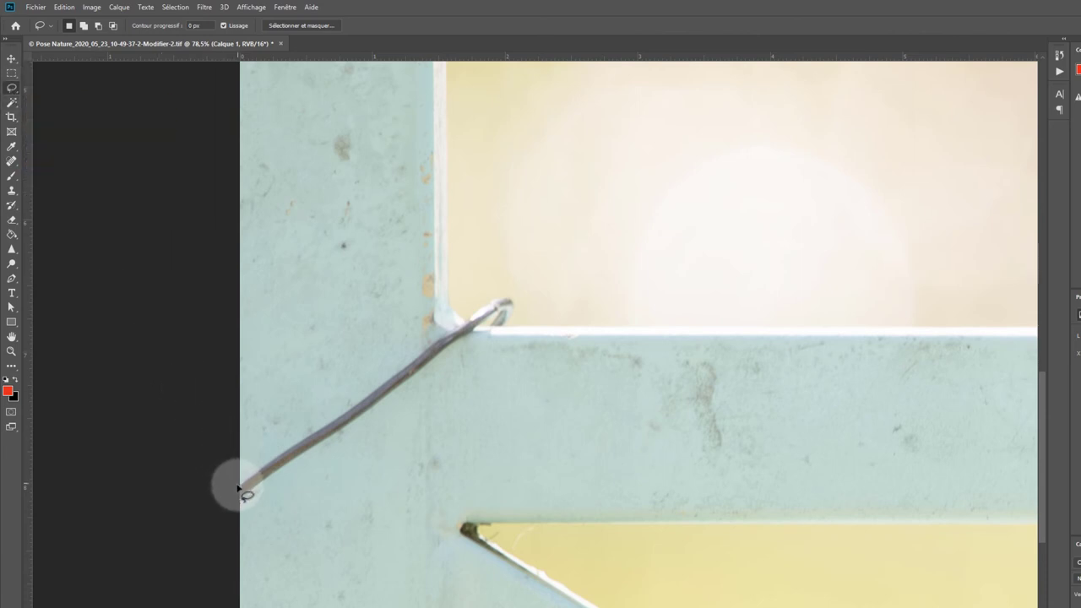
pyautogui.moveTo(234, 487); pyautogui.dragTo(431, 344)
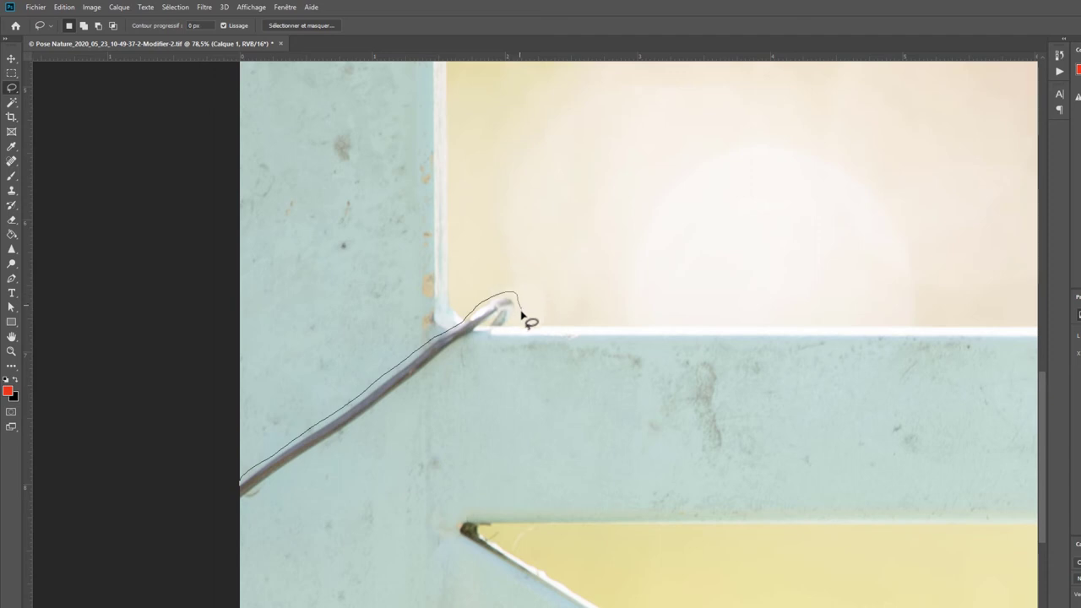
pyautogui.moveTo(473, 339); pyautogui.dragTo(342, 437)
pyautogui.moveTo(314, 456)
pyautogui.mouseDown()
pyautogui.moveTo(230, 505)
pyautogui.moveTo(233, 494)
pyautogui.mouseUp()
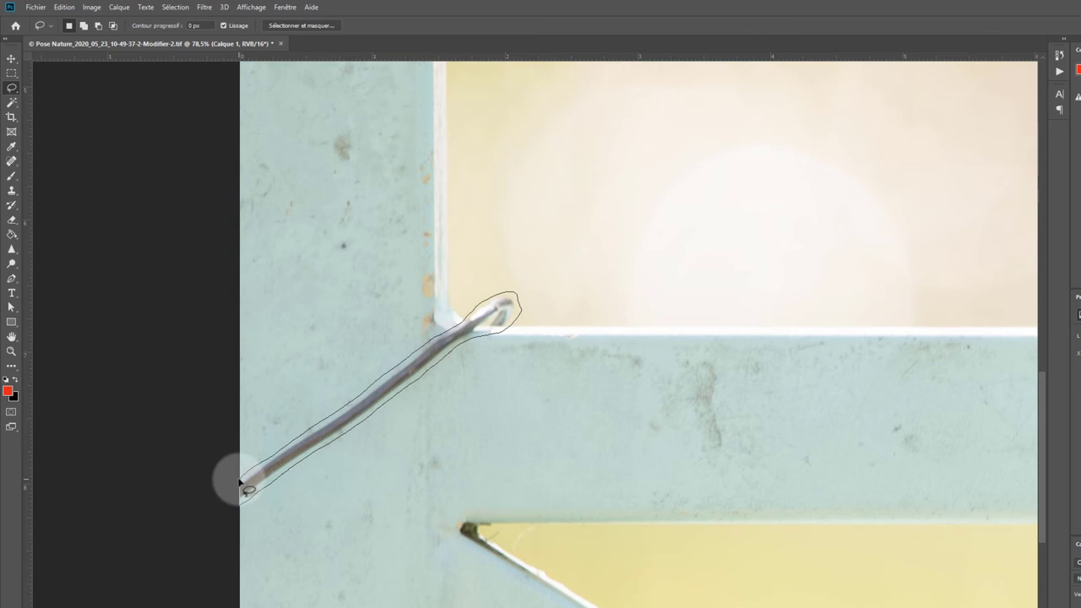
pyautogui.moveTo(240, 482); pyautogui.dragTo(243, 487)
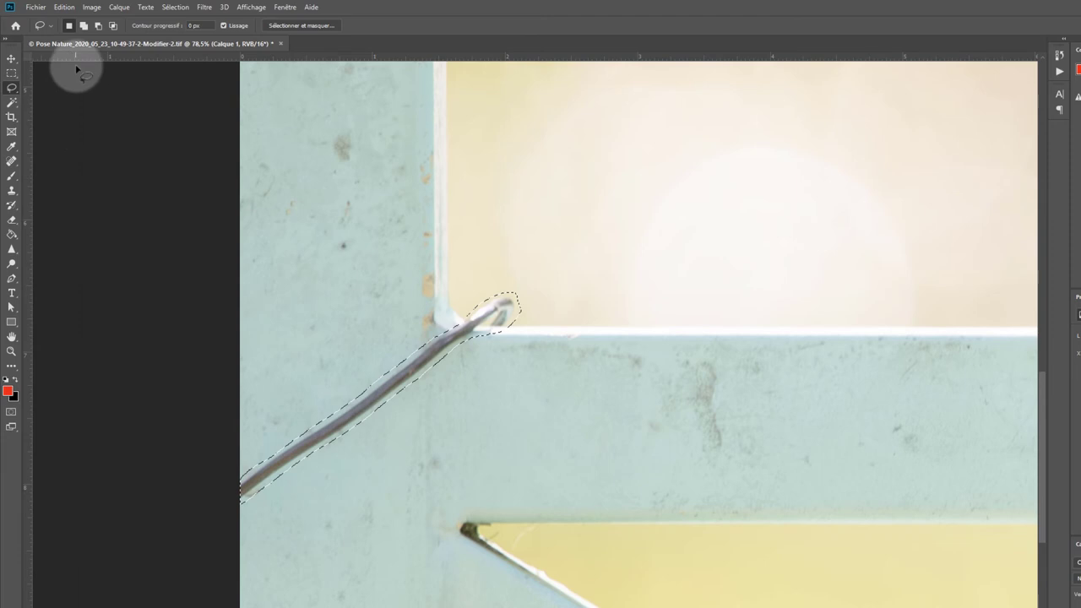
pyautogui.click(64, 7)
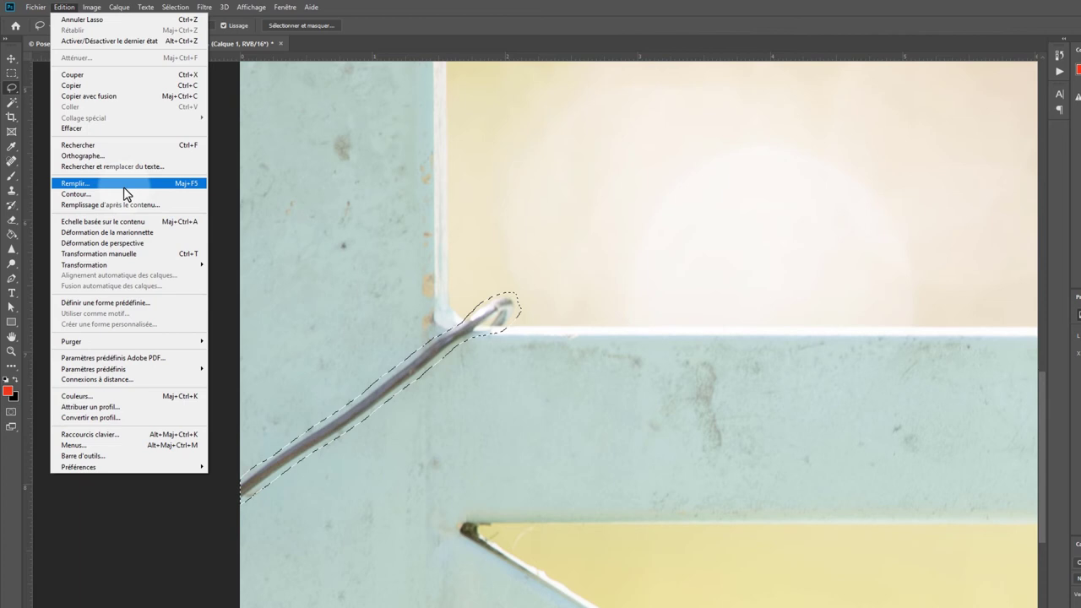
# Step: Fill the lasso selection with Contenu pris en compte to erase the wire
pyautogui.click(95, 185)
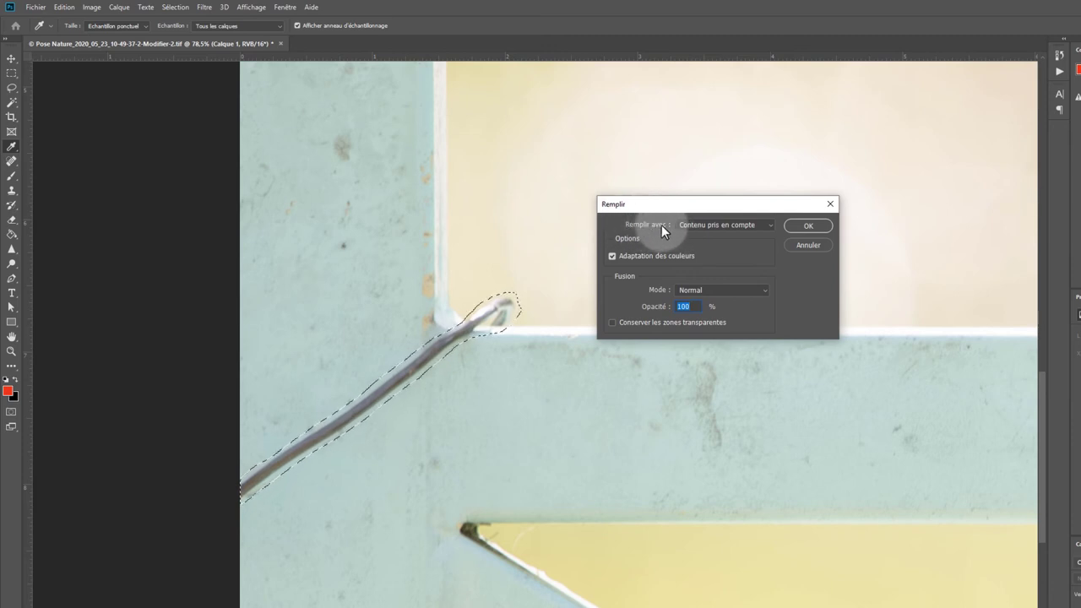
pyautogui.click(723, 226)
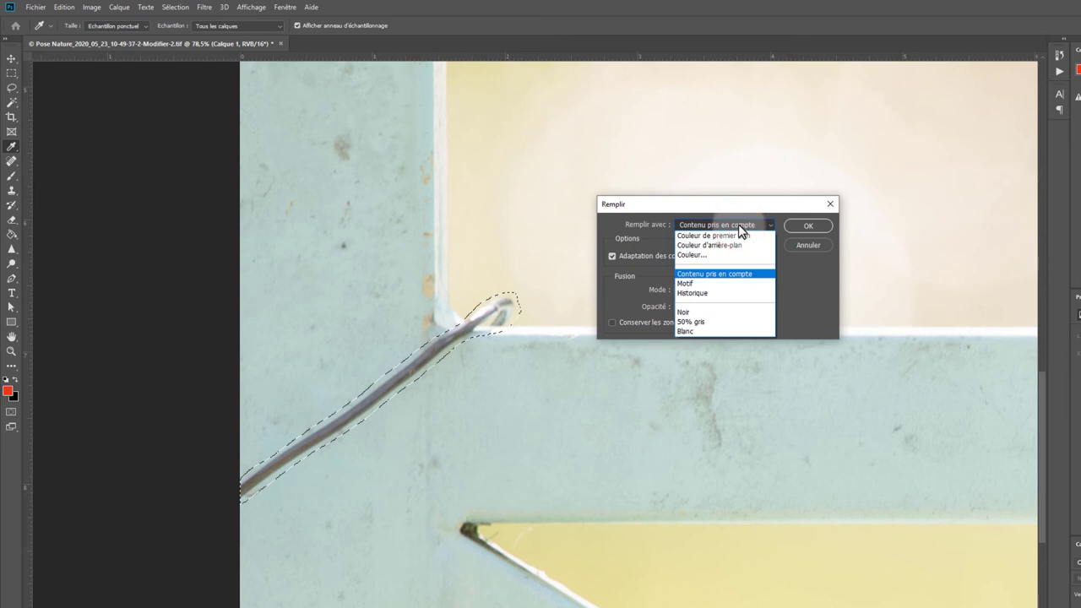
pyautogui.click(752, 274)
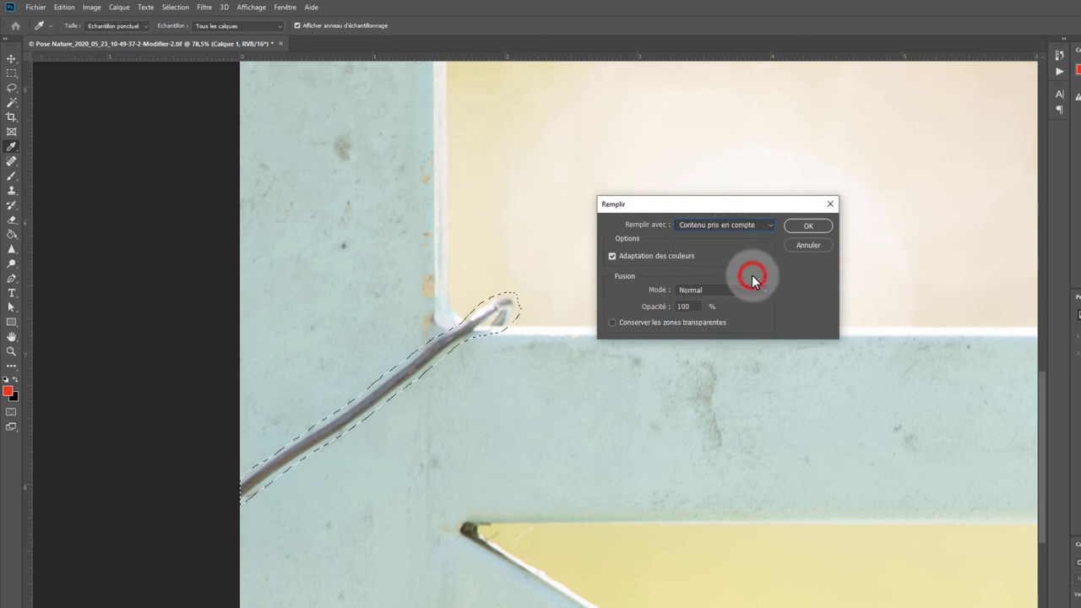
pyautogui.click(809, 228)
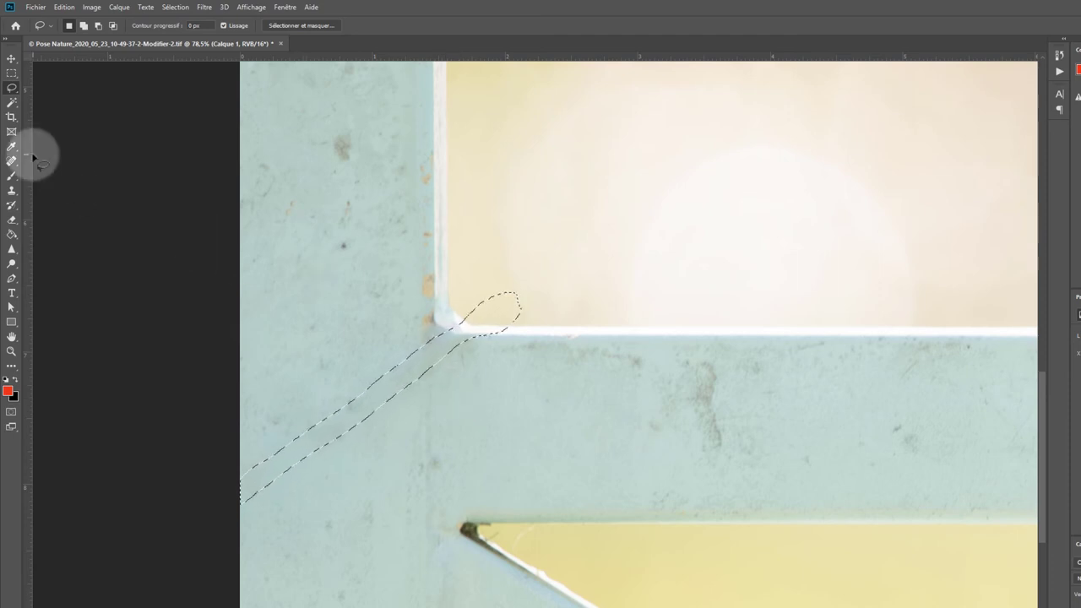
# Step: Deselect the retouched area and zoom in and out to inspect the rail corner
pyautogui.click(11, 74)
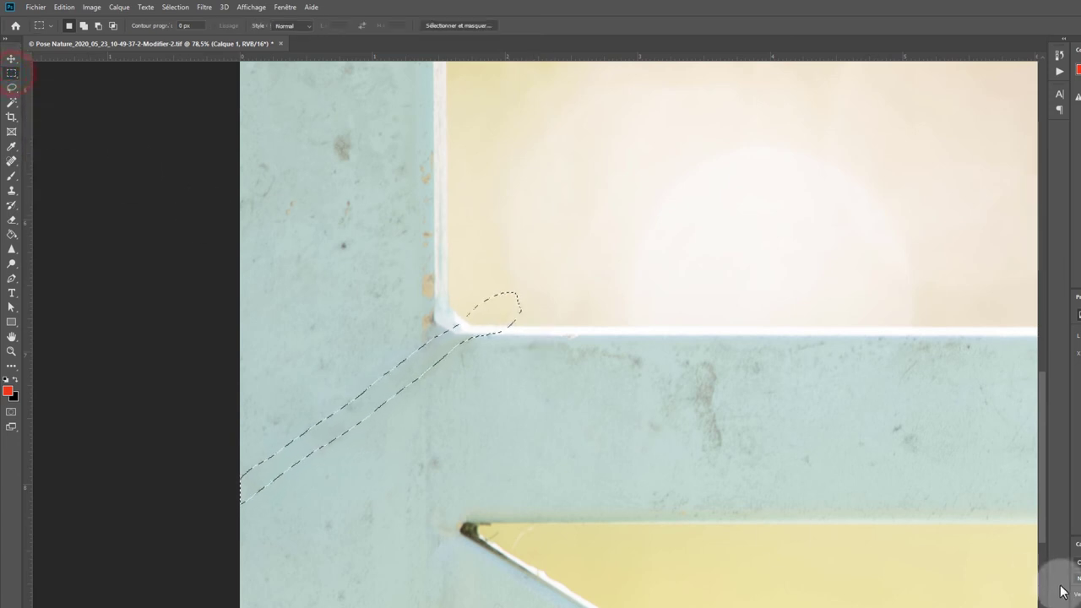
pyautogui.click(580, 334)
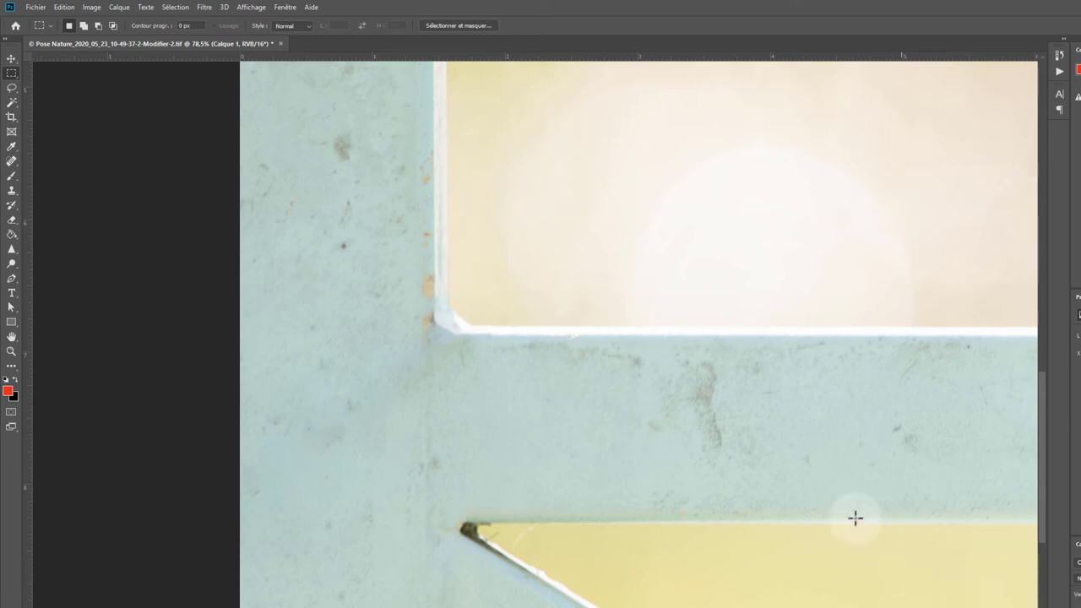
pyautogui.scroll(1, 465, 402)
pyautogui.scroll(1, 466, 401)
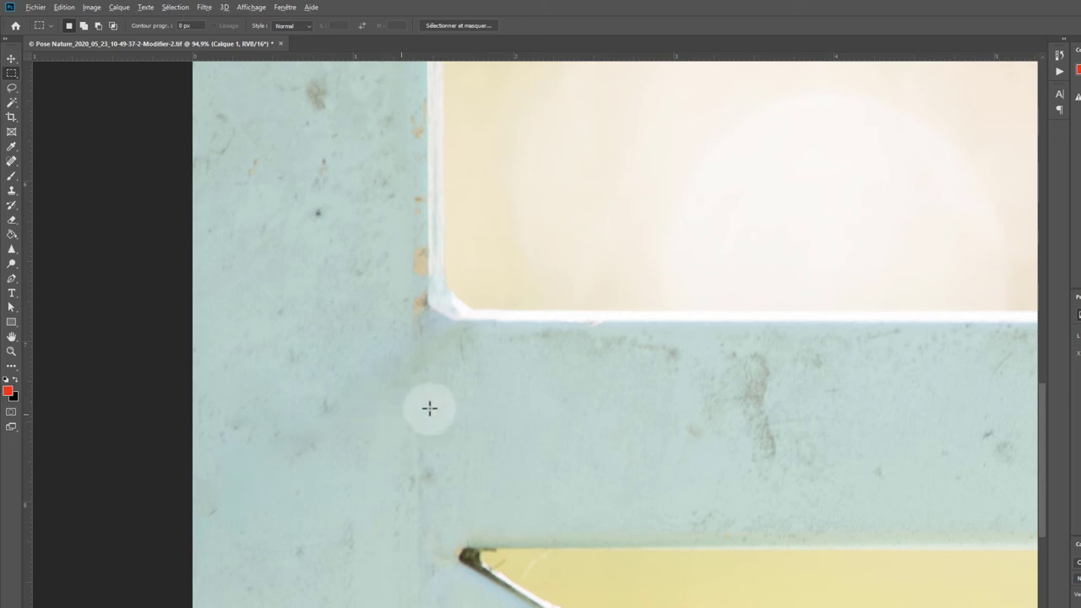
pyautogui.scroll(-1, 467, 405)
pyautogui.scroll(-1, 467, 405)
pyautogui.scroll(-1, 583, 420)
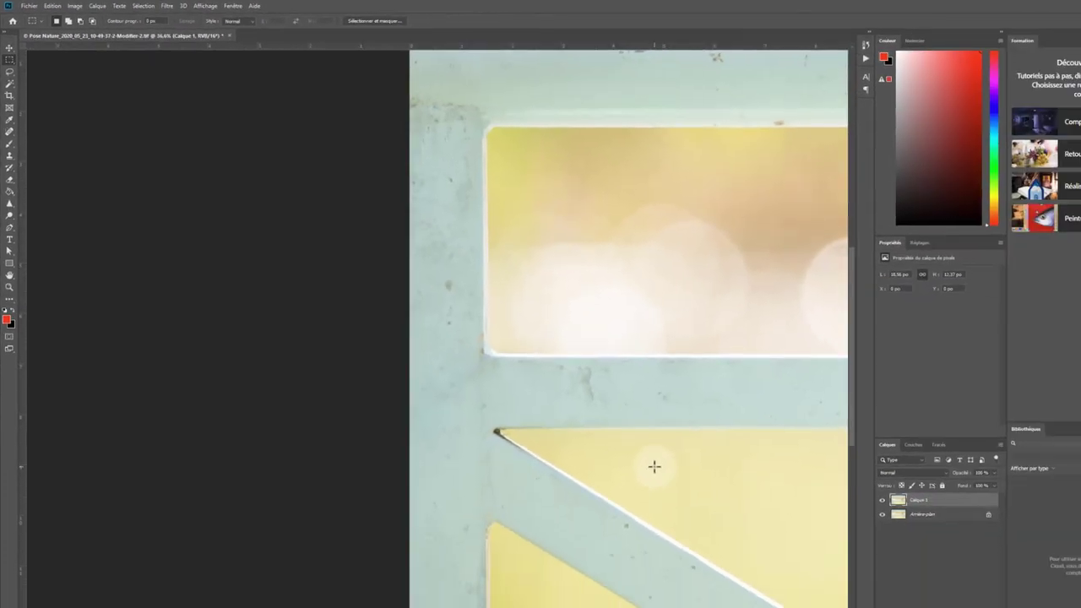
pyautogui.scroll(-3, 599, 427)
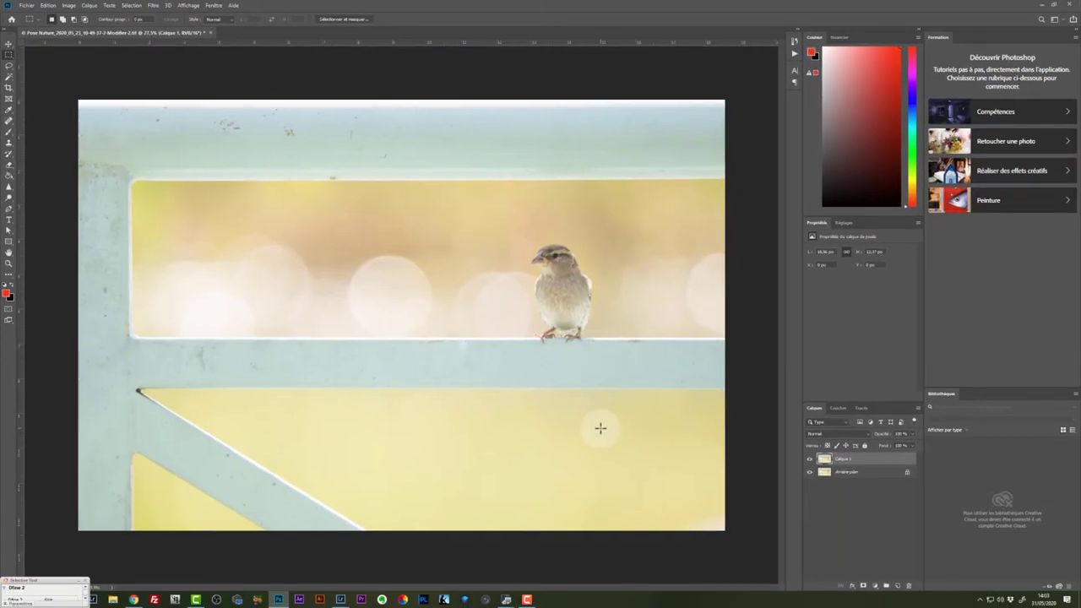
# Step: Toggle Calque 1's visibility to compare the photo with and without the wire
pyautogui.click(809, 462)
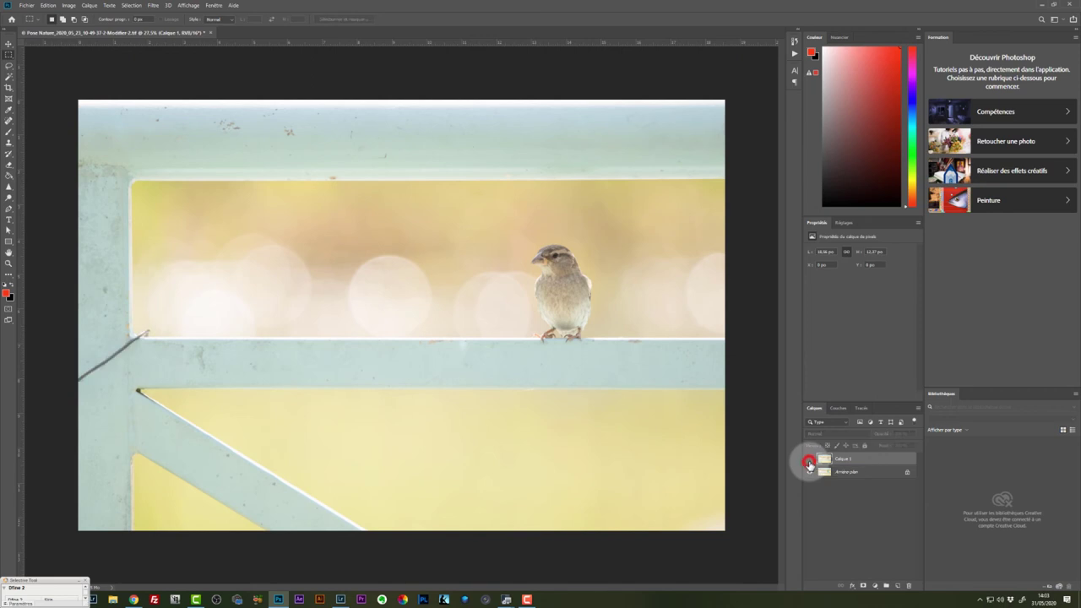
pyautogui.click(809, 462)
pyautogui.click(809, 462)
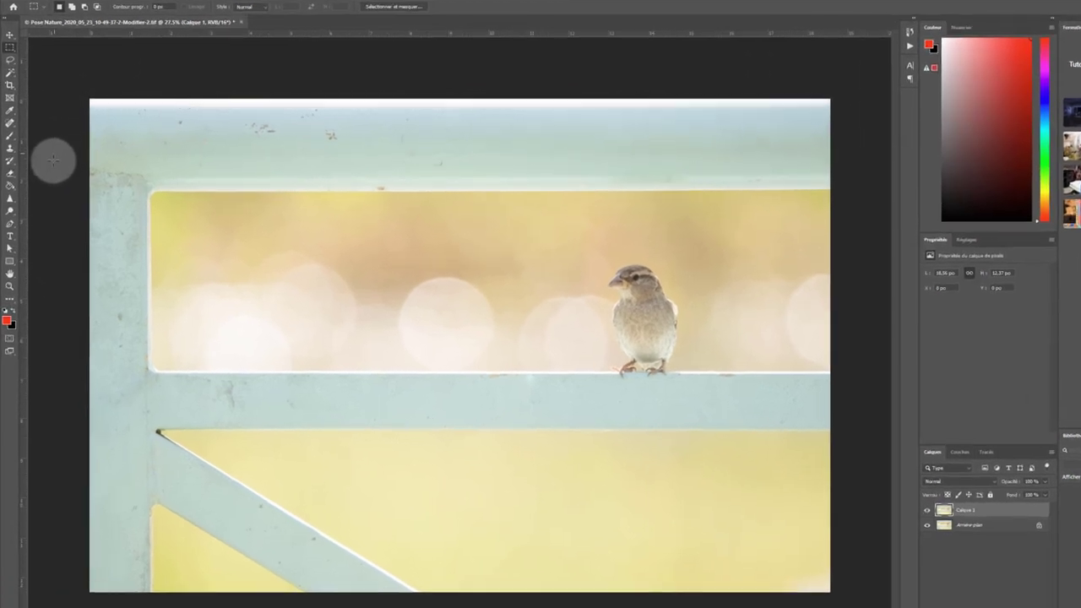
# Step: Show the rulers and place a vertical guide on the left post's inner edge
pyautogui.hotkey('ctrl', 'r')
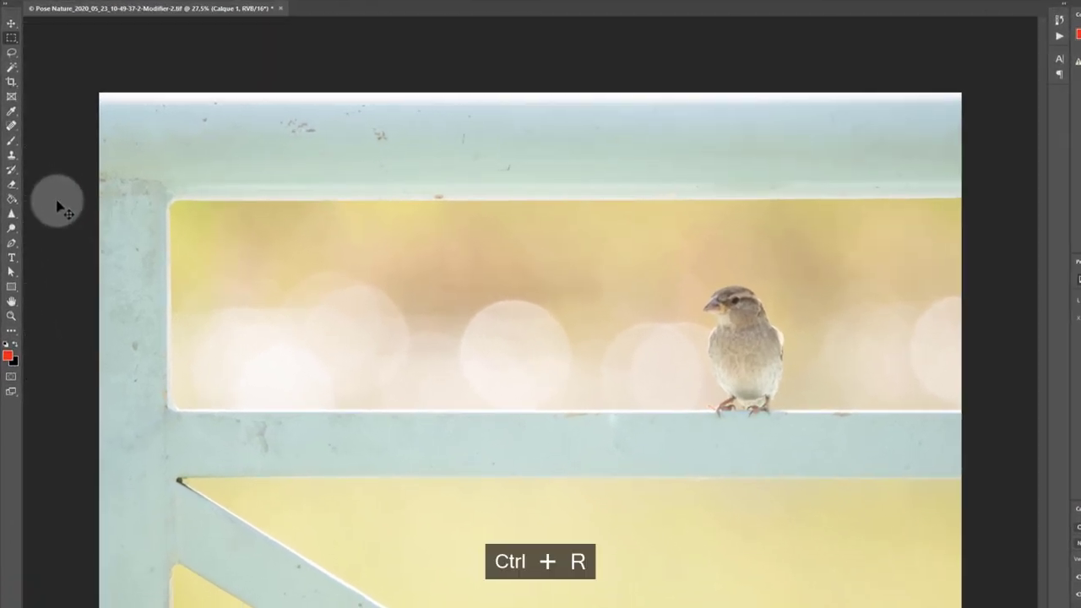
pyautogui.hotkey('ctrl', 'r')
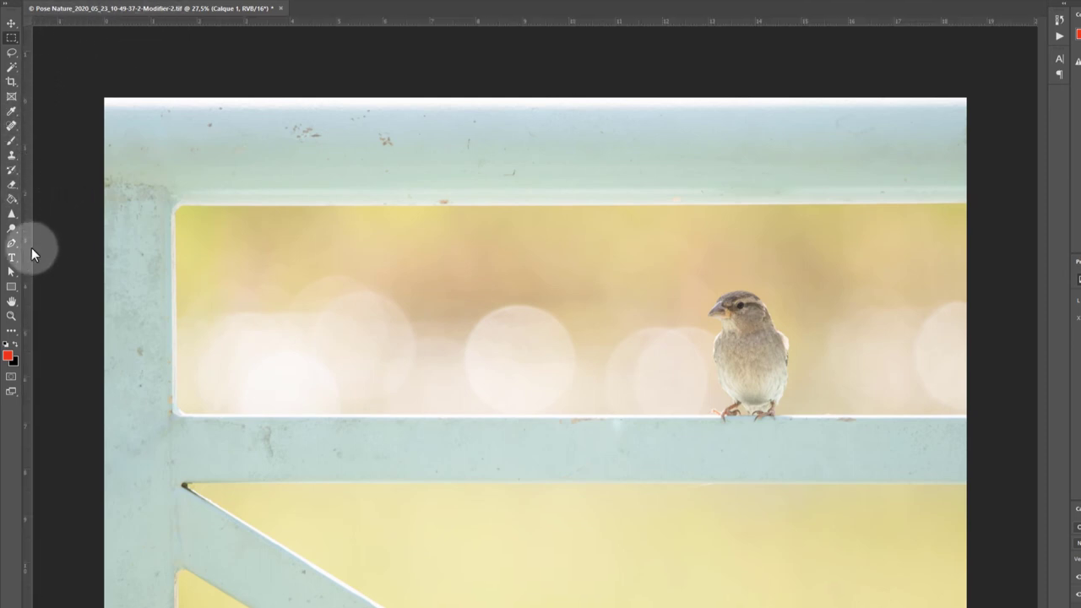
pyautogui.moveTo(25, 270); pyautogui.dragTo(176, 264)
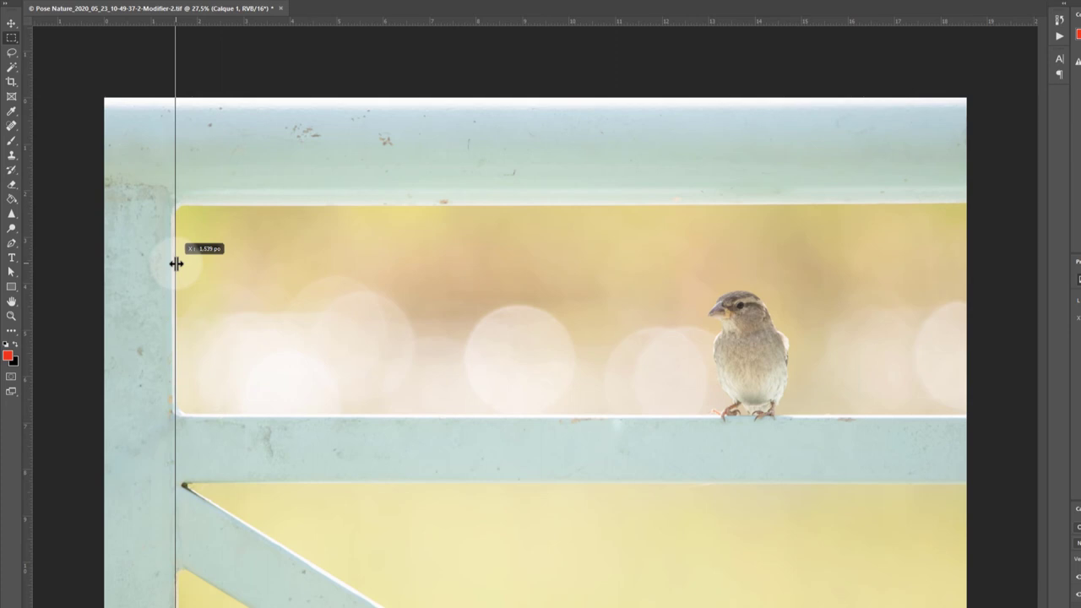
pyautogui.moveTo(175, 263); pyautogui.dragTo(366, 285)
pyautogui.scroll(3, 131, 313)
pyautogui.scroll(1, 151, 325)
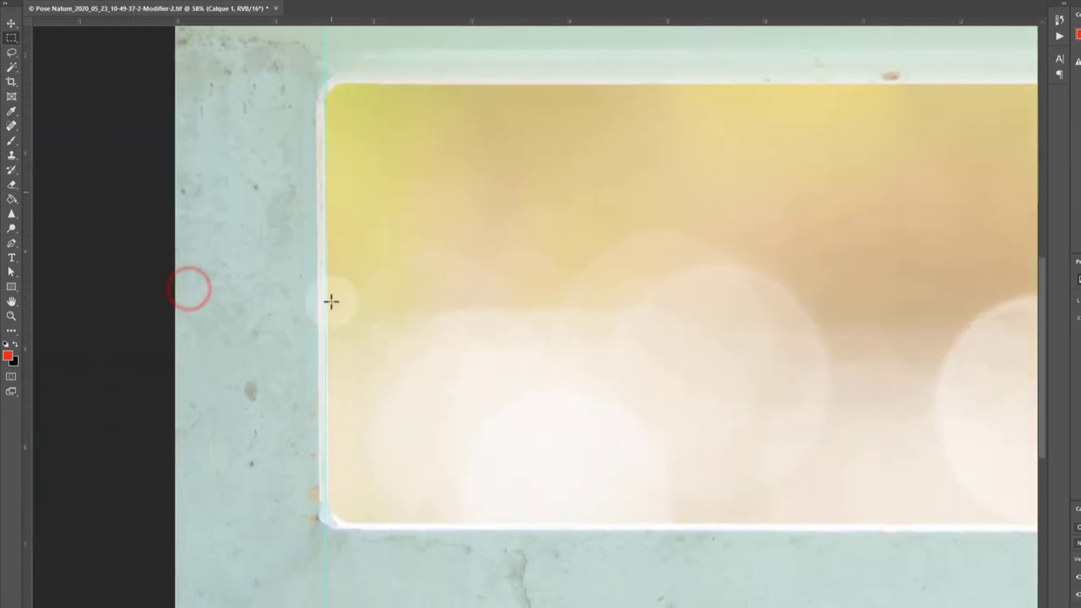
pyautogui.moveTo(402, 162); pyautogui.dragTo(397, 354)
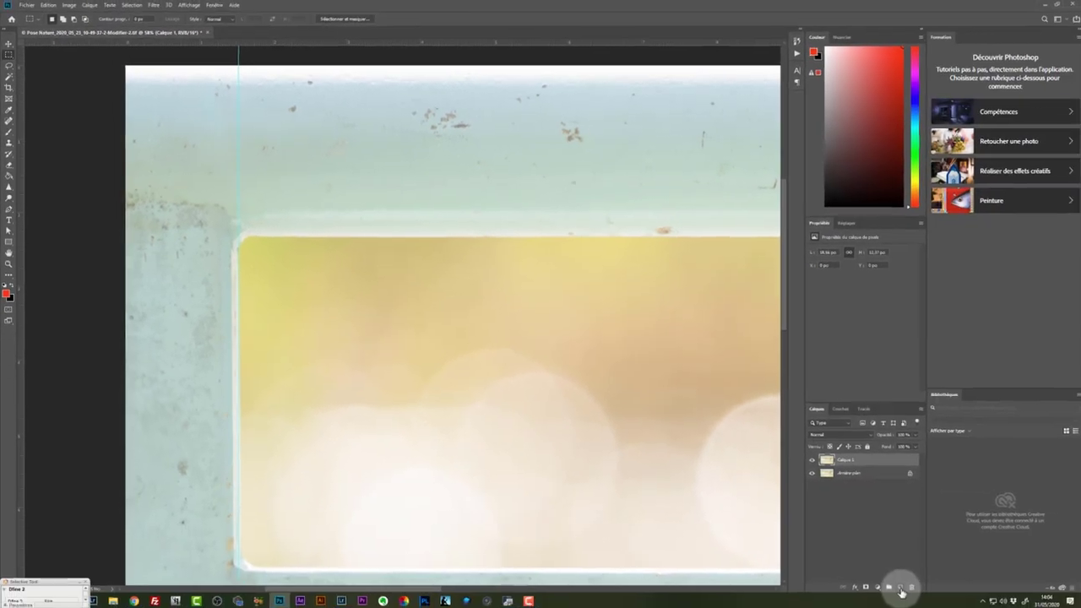
# Step: Add a new layer, Calque 2, and select a square from the photo's left edge to the guide
pyautogui.click(898, 591)
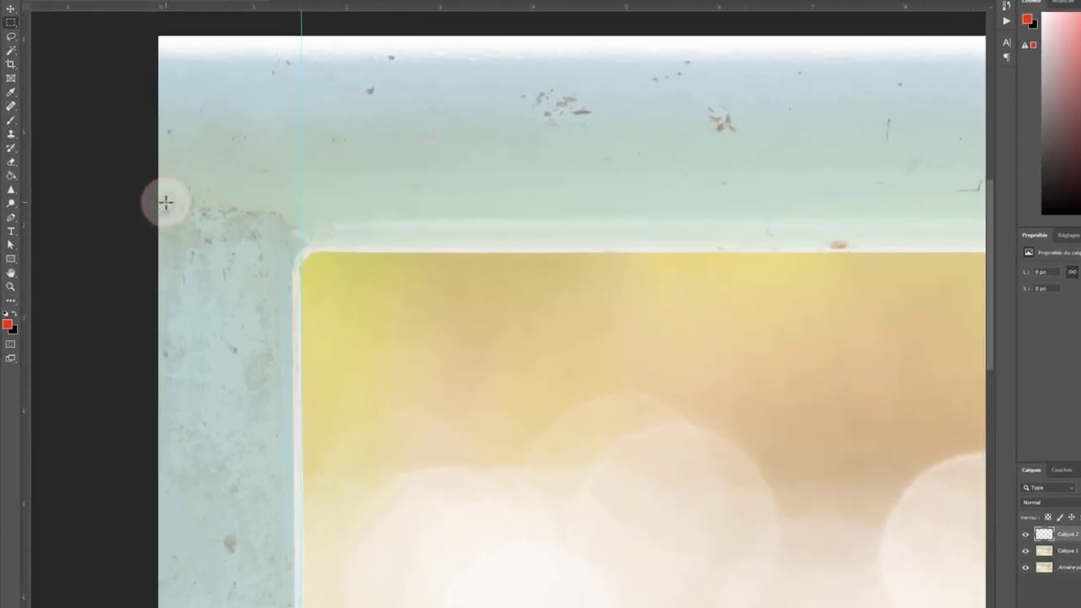
pyautogui.moveTo(165, 201); pyautogui.dragTo(332, 347)
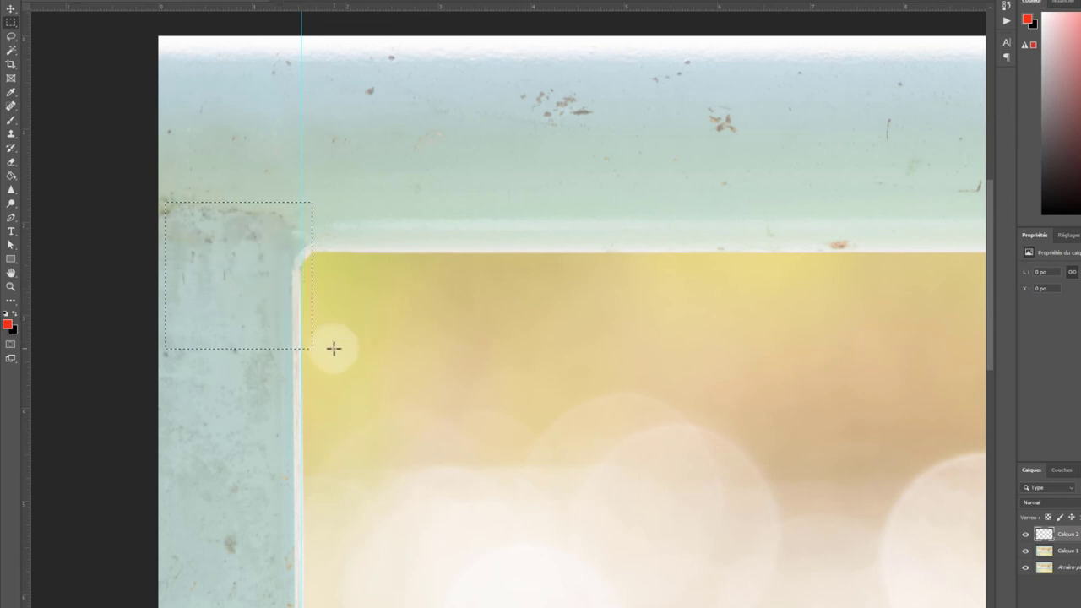
pyautogui.hotkey('ctrl', 'z')
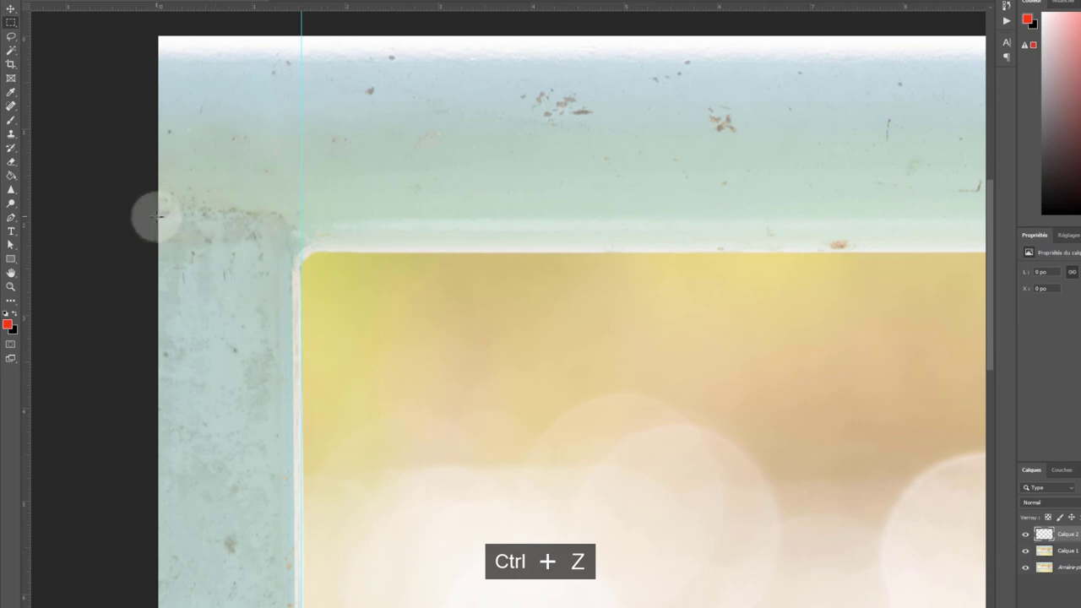
pyautogui.moveTo(159, 220); pyautogui.dragTo(297, 380)
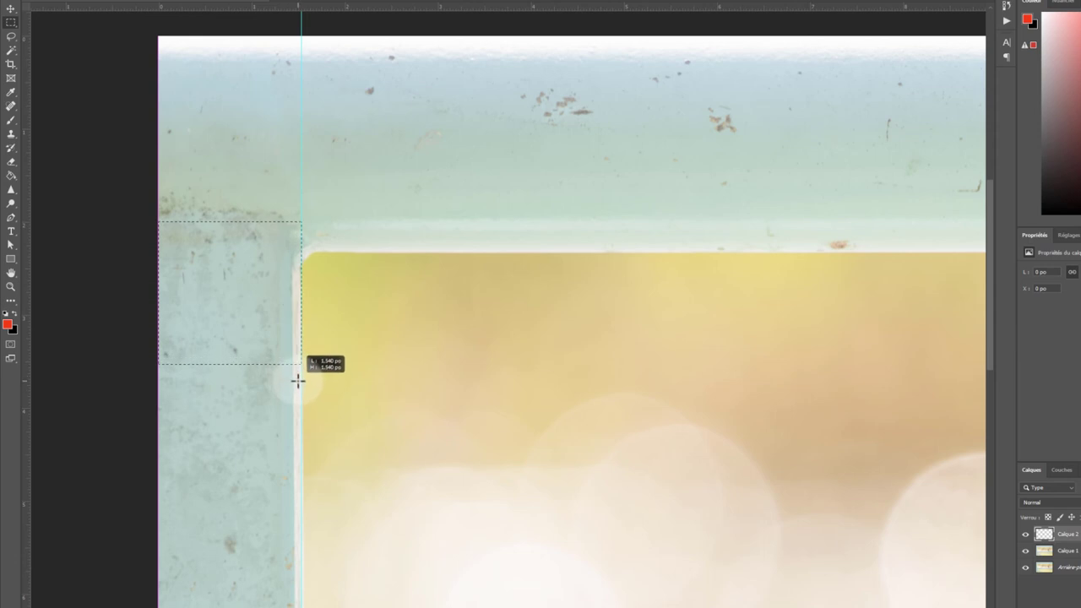
pyautogui.moveTo(298, 381); pyautogui.dragTo(297, 381)
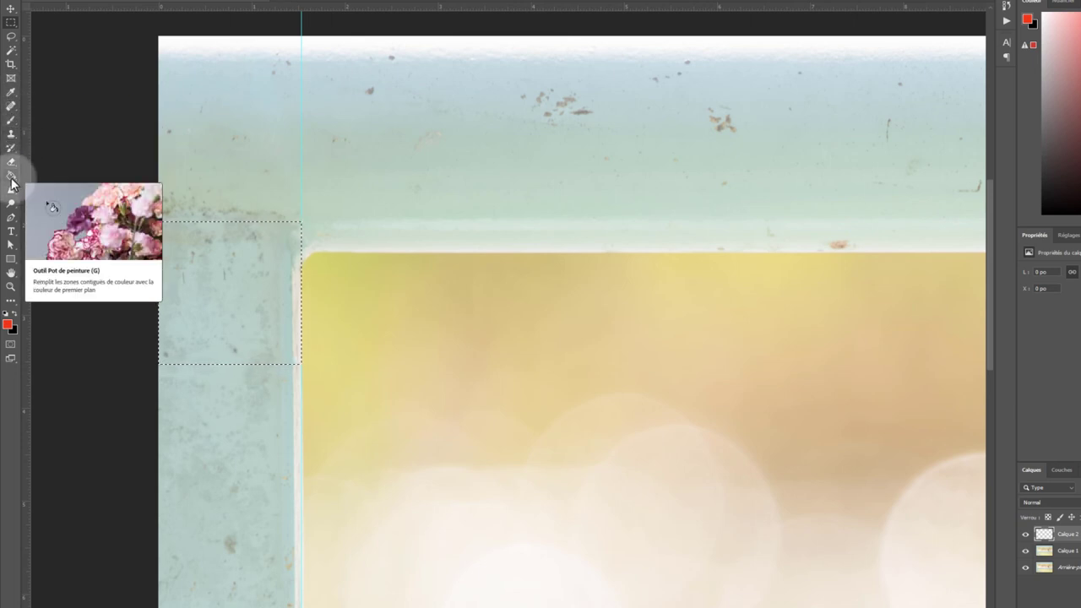
# Step: Fill the square selection with solid red using the Paint Bucket, then deselect
pyautogui.click(7, 324)
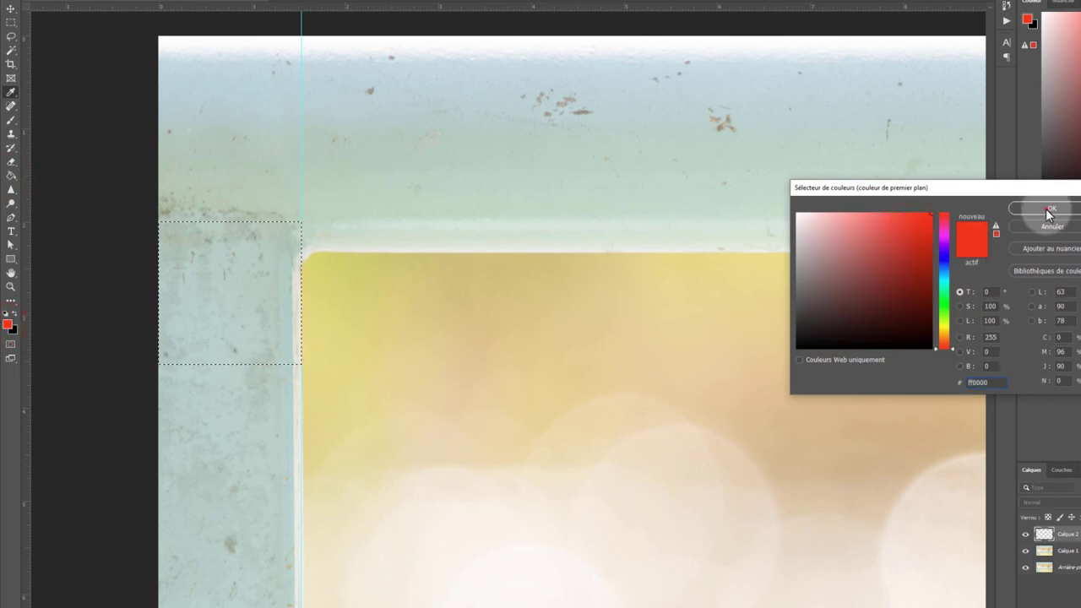
pyautogui.click(1049, 211)
pyautogui.press('g')
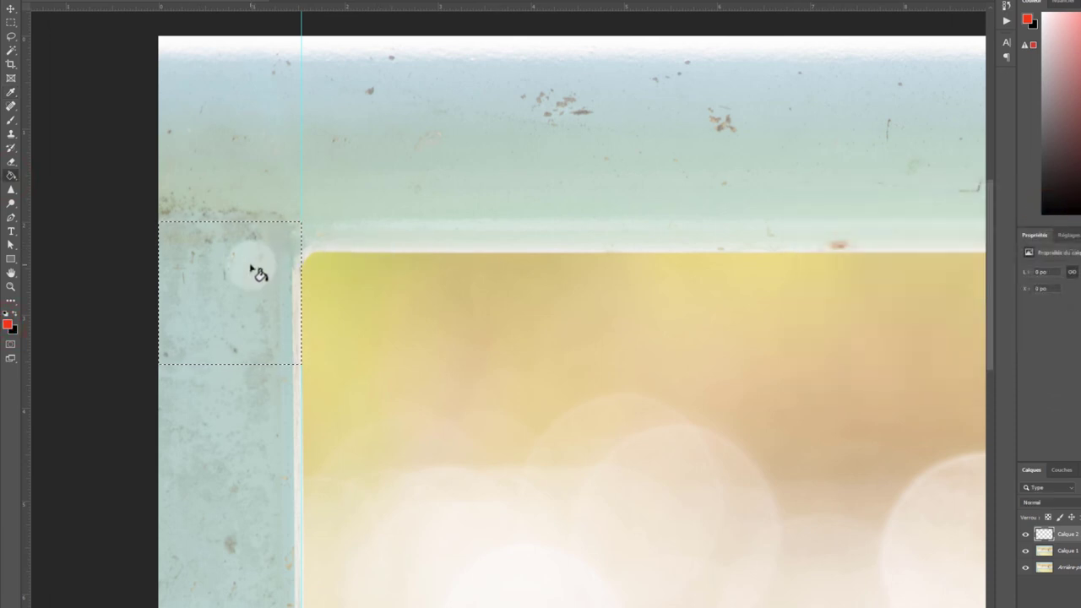
pyautogui.click(226, 276)
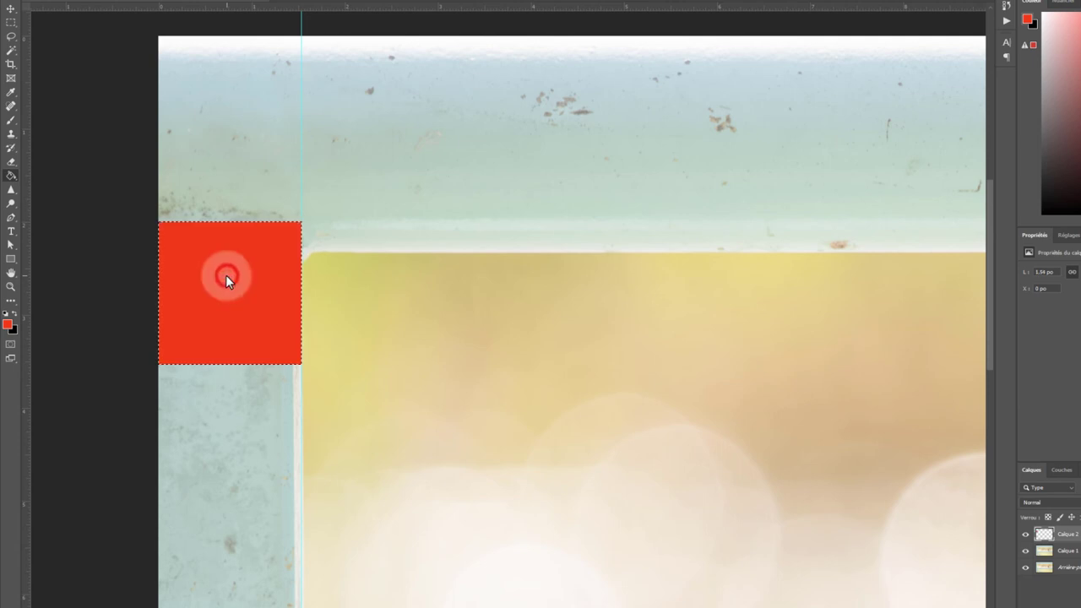
pyautogui.click(11, 21)
pyautogui.click(205, 142)
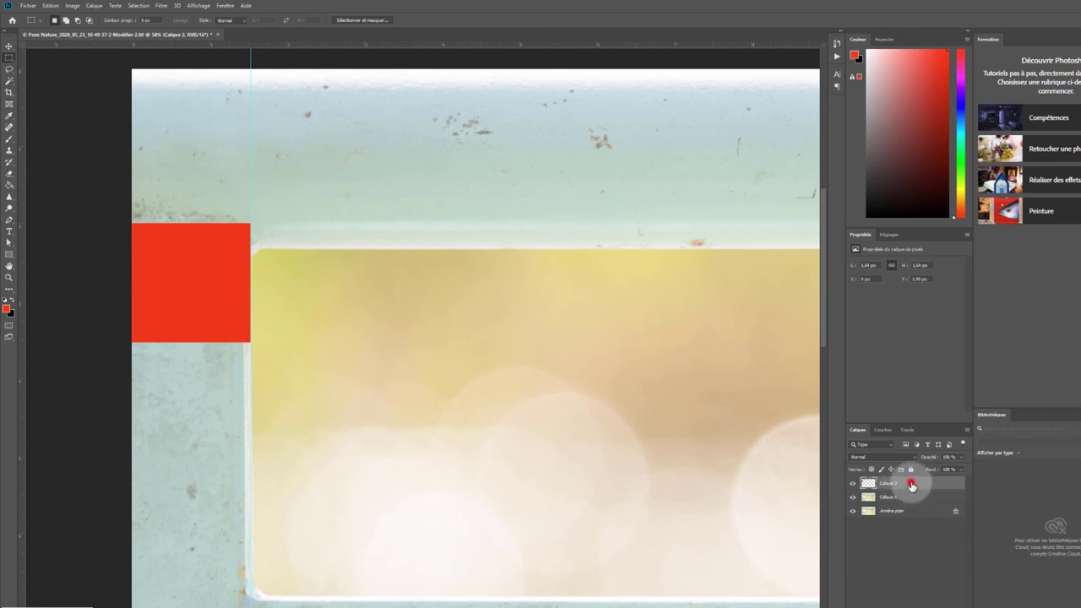
# Step: Move the red square and add a horizontal guide at the top rail's lower edge
pyautogui.press('v')
pyautogui.moveTo(213, 289); pyautogui.dragTo(447, 331)
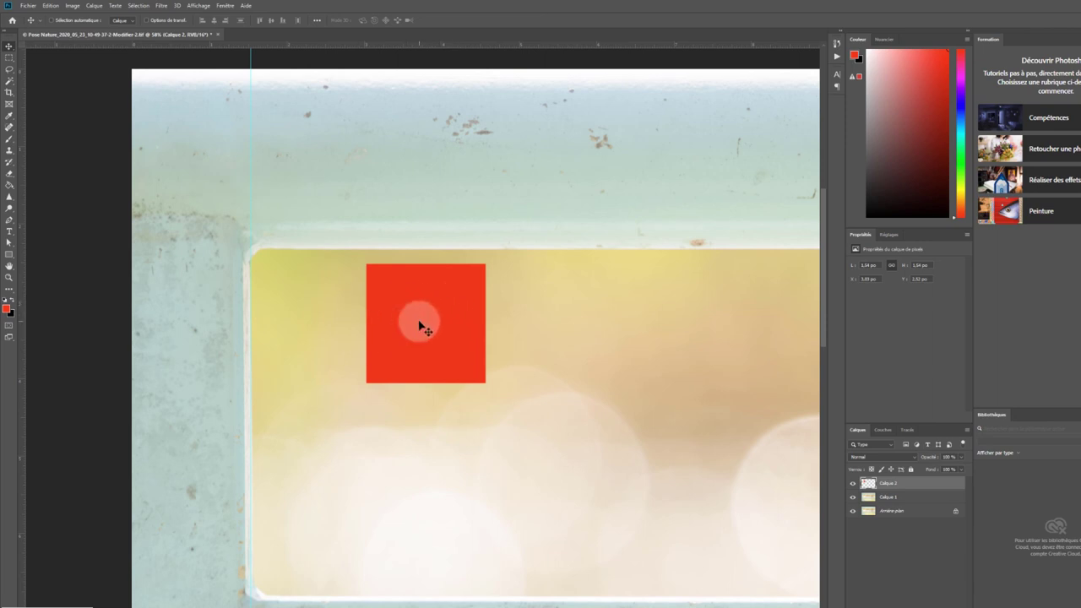
pyautogui.moveTo(423, 325); pyautogui.dragTo(191, 205)
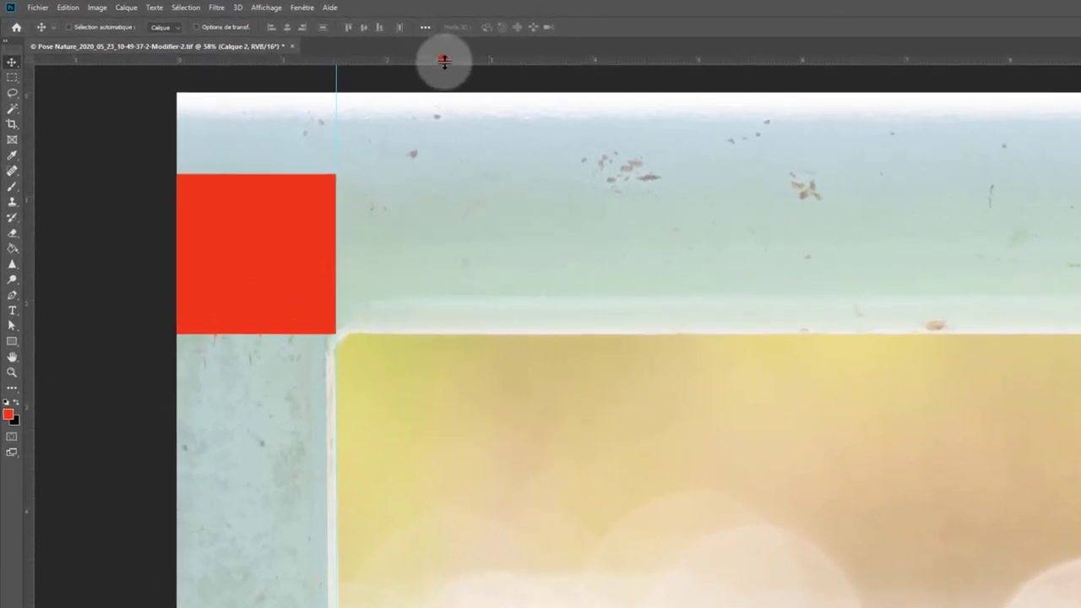
pyautogui.moveTo(443, 59); pyautogui.dragTo(471, 334)
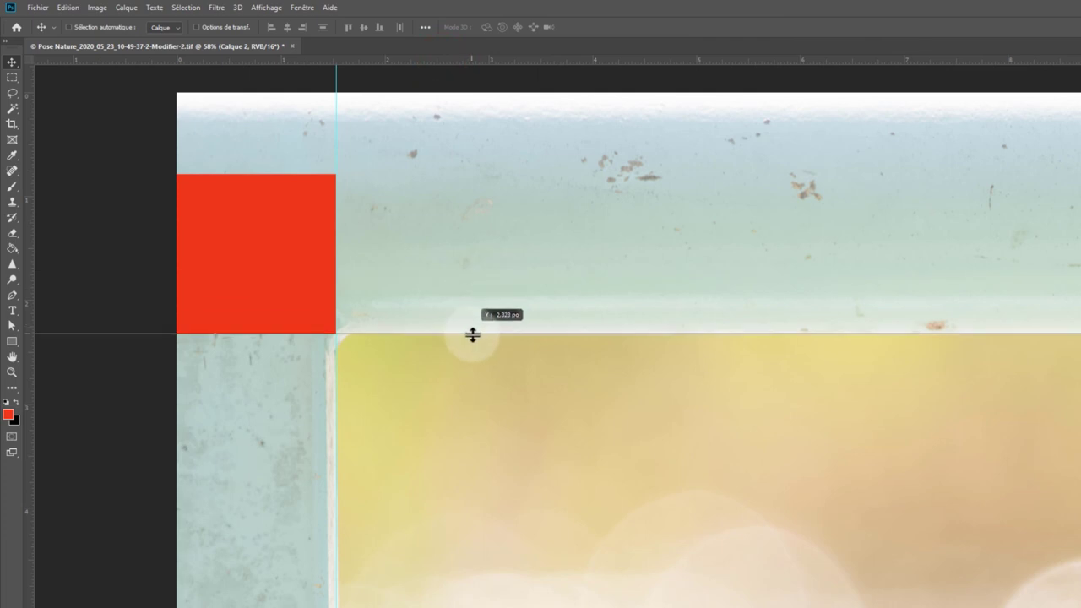
# Step: Nudge the red square until it snaps into the corner of both guides
pyautogui.moveTo(948, 370); pyautogui.dragTo(656, 379)
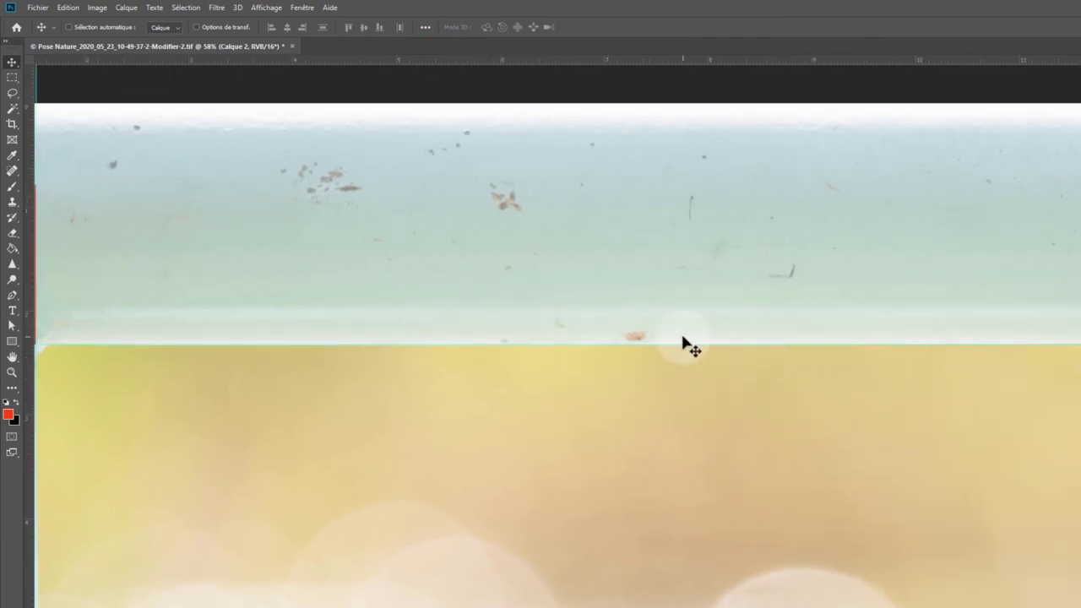
pyautogui.moveTo(257, 367); pyautogui.dragTo(531, 374)
pyautogui.moveTo(279, 306)
pyautogui.mouseDown()
pyautogui.moveTo(260, 293)
pyautogui.moveTo(282, 310)
pyautogui.mouseUp()
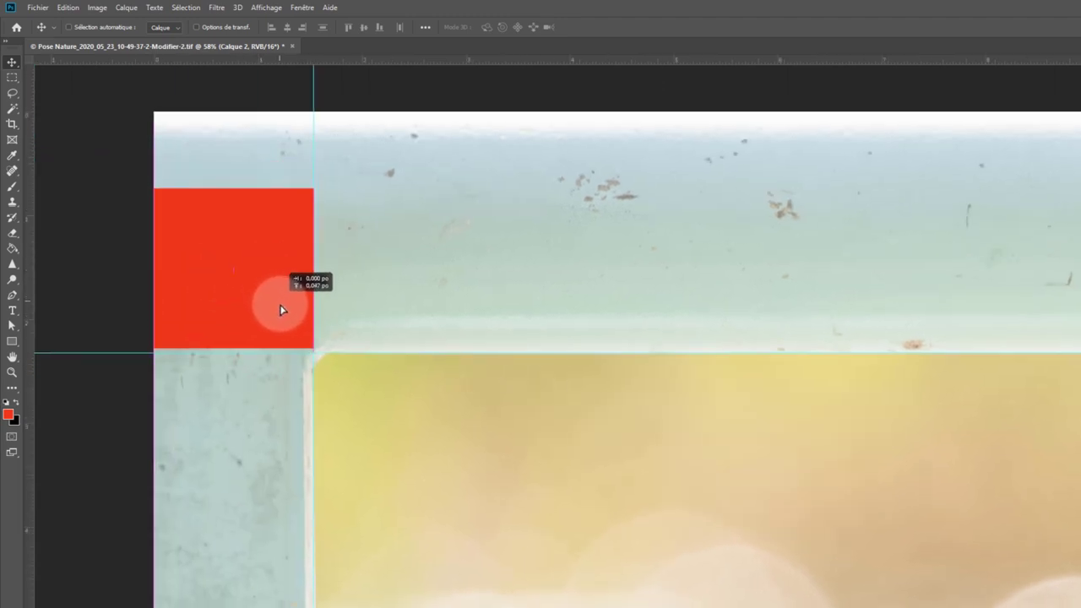
pyautogui.moveTo(251, 301)
pyautogui.mouseDown()
pyautogui.moveTo(213, 258)
pyautogui.moveTo(248, 309)
pyautogui.moveTo(203, 273)
pyautogui.moveTo(252, 305)
pyautogui.mouseUp()
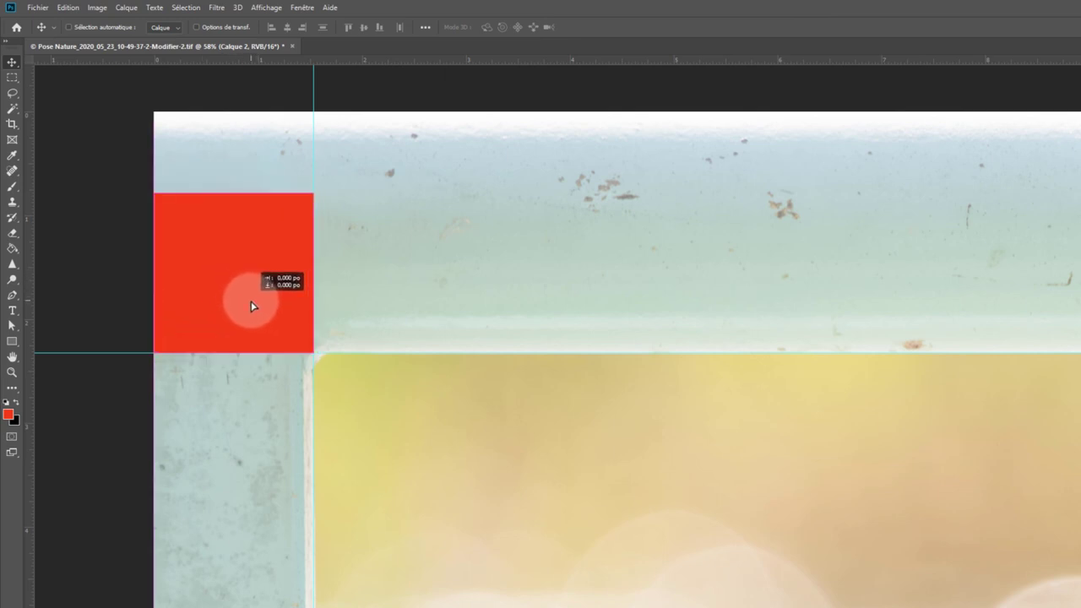
pyautogui.moveTo(251, 304); pyautogui.dragTo(250, 304)
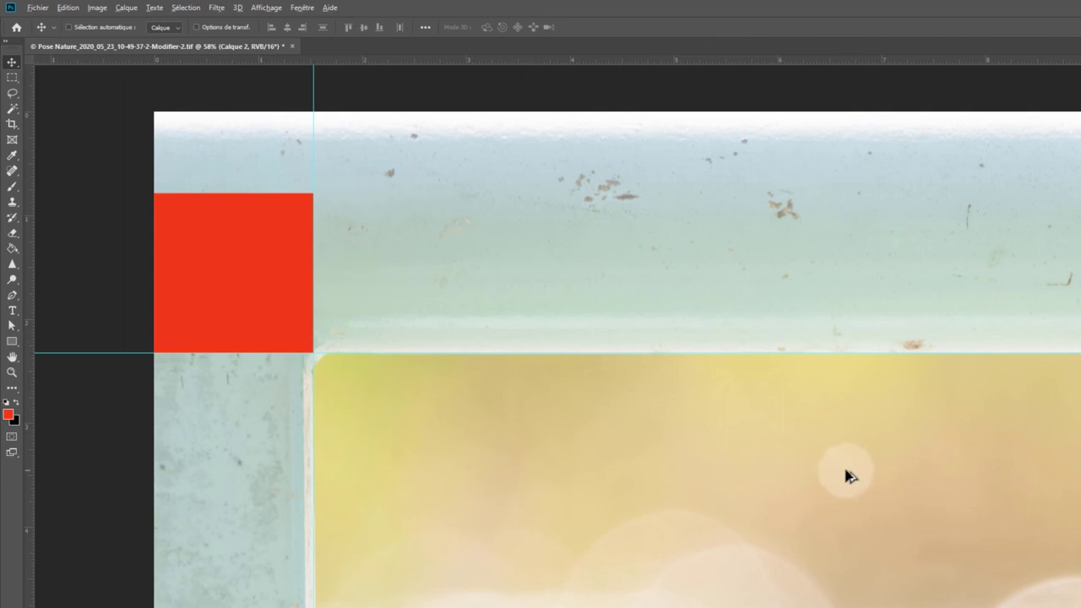
pyautogui.scroll(-1, 688, 464)
pyautogui.scroll(-2, 687, 463)
pyautogui.scroll(-2, 749, 472)
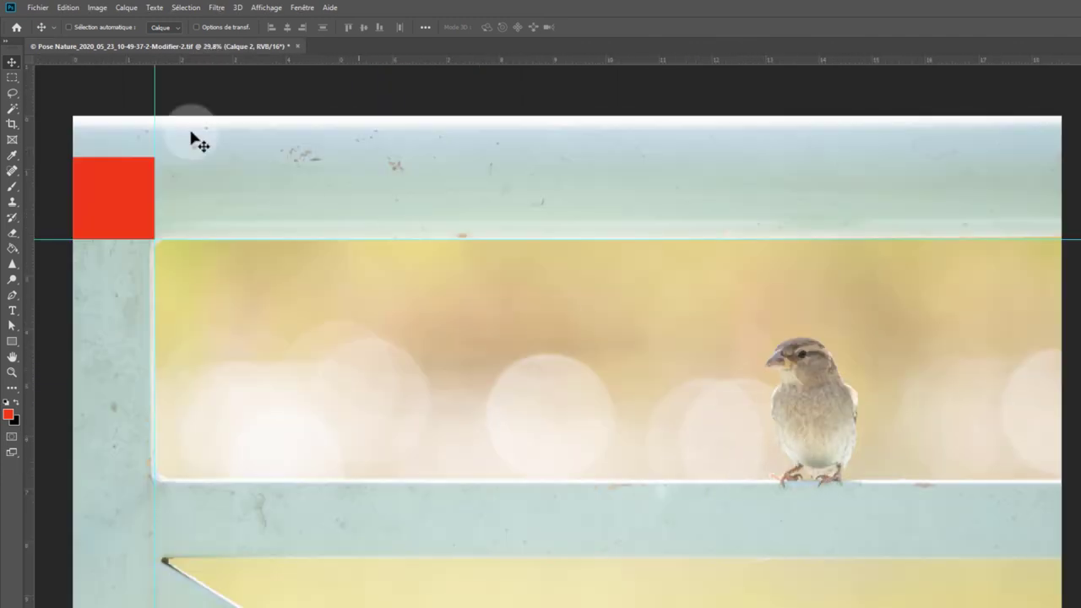
# Step: Crop the top of the photo down to the red square's edge
pyautogui.click(12, 124)
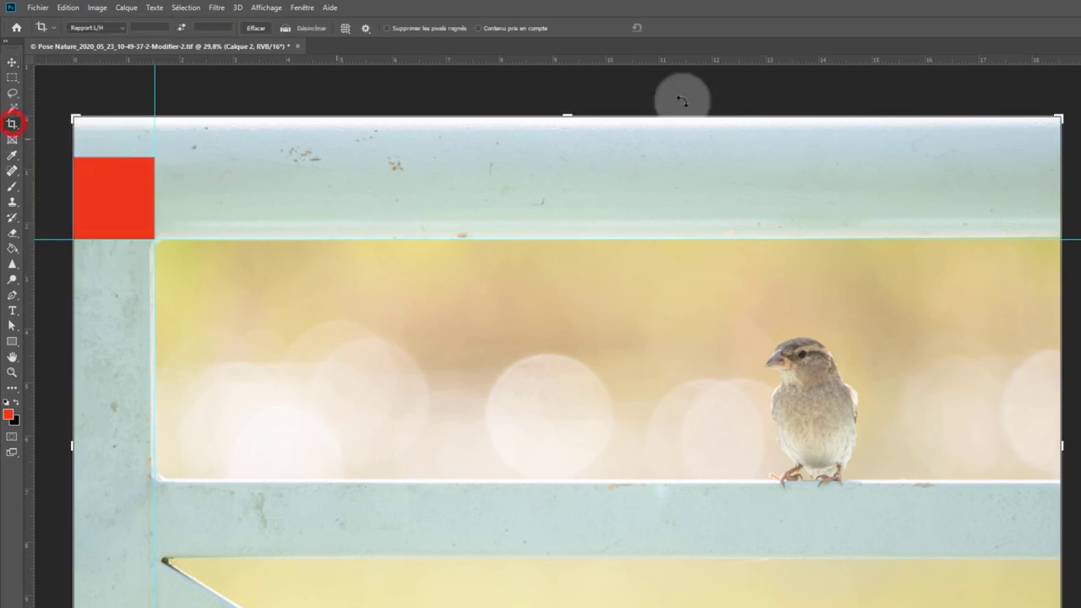
pyautogui.moveTo(1066, 108); pyautogui.dragTo(1035, 133)
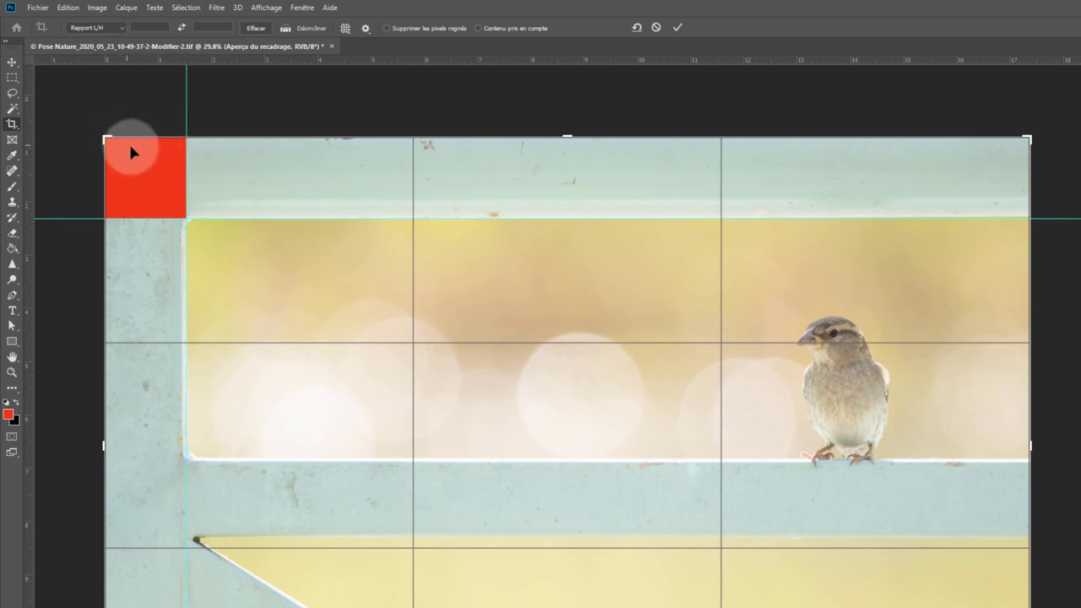
pyautogui.click(677, 27)
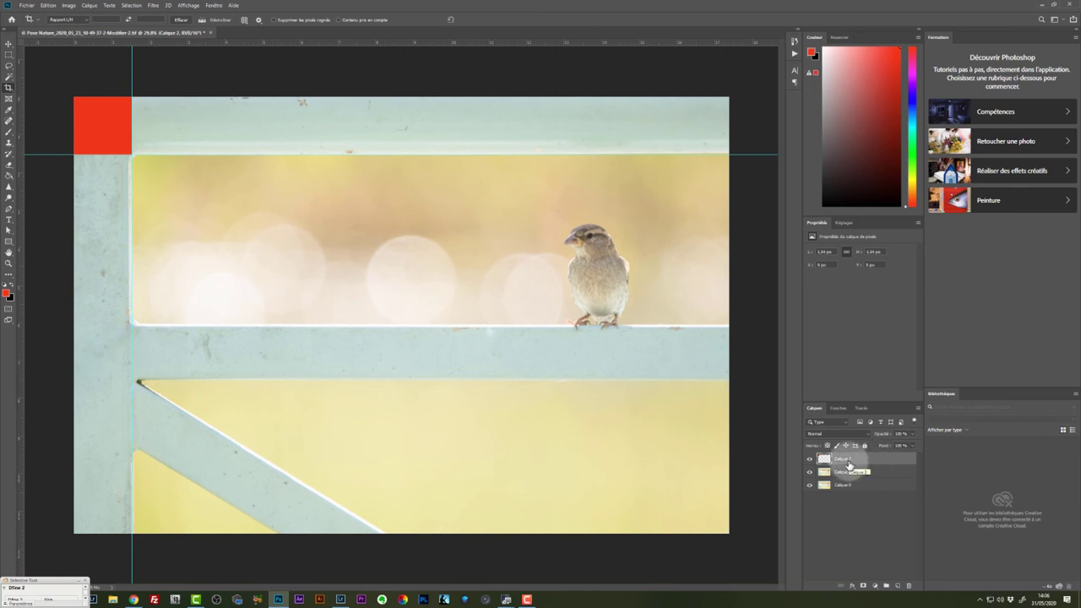
# Step: Delete the red square's Calque 2 layer, hide the rulers, and save the photo
pyautogui.press('Delete')
pyautogui.click(8, 42)
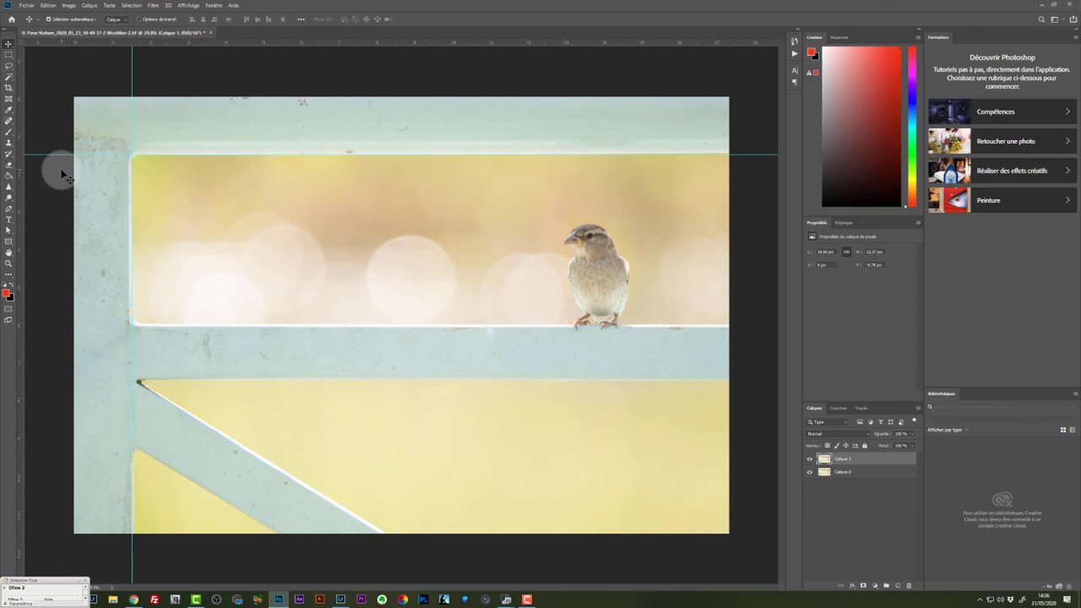
pyautogui.hotkey('ctrl', 'r')
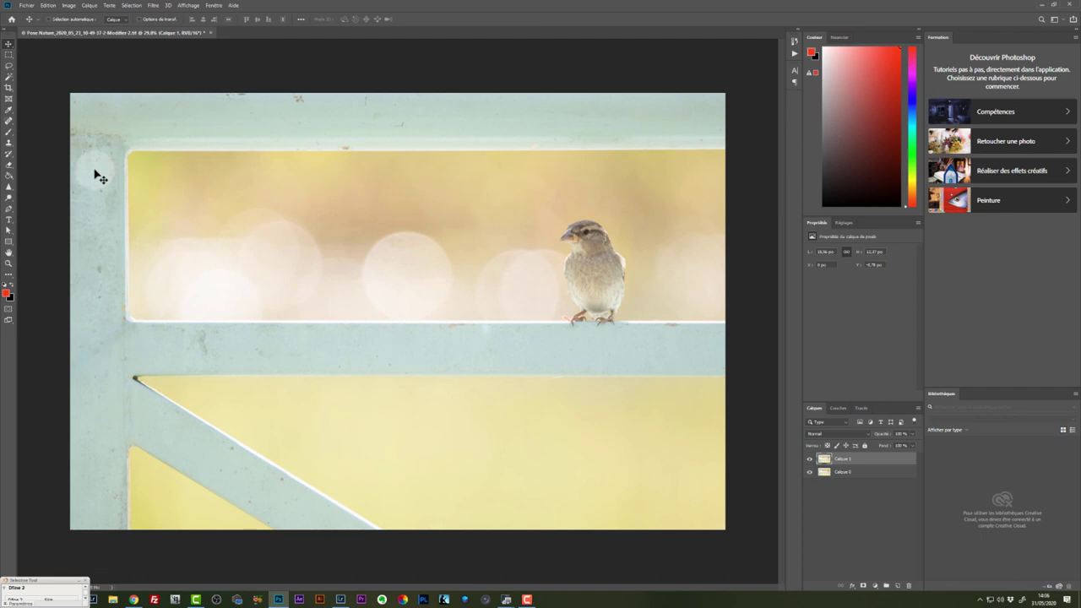
pyautogui.press('ctrl')
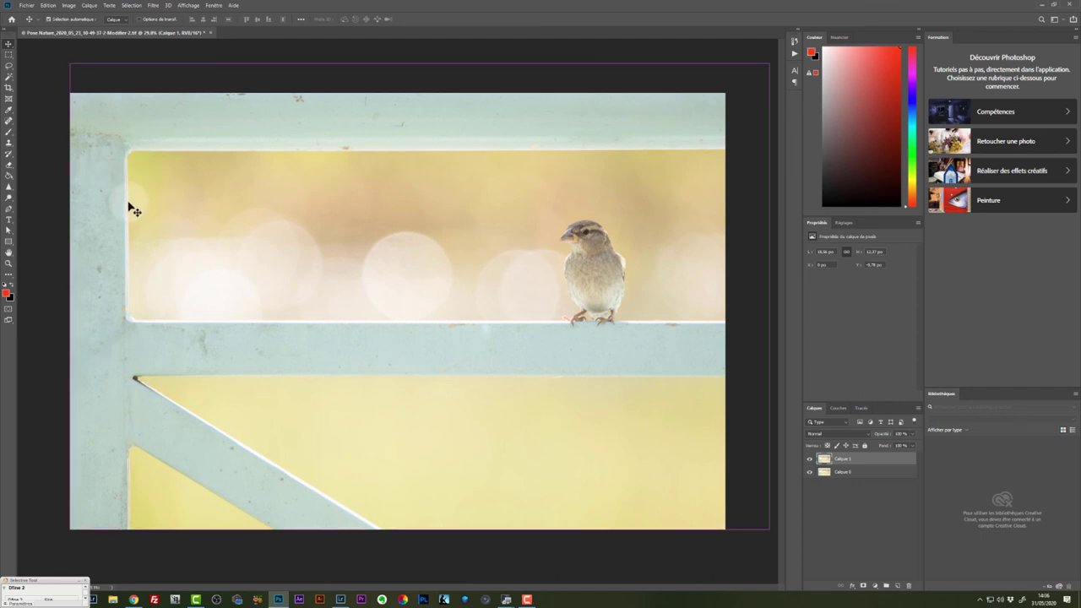
pyautogui.hotkey('ctrl', 's')
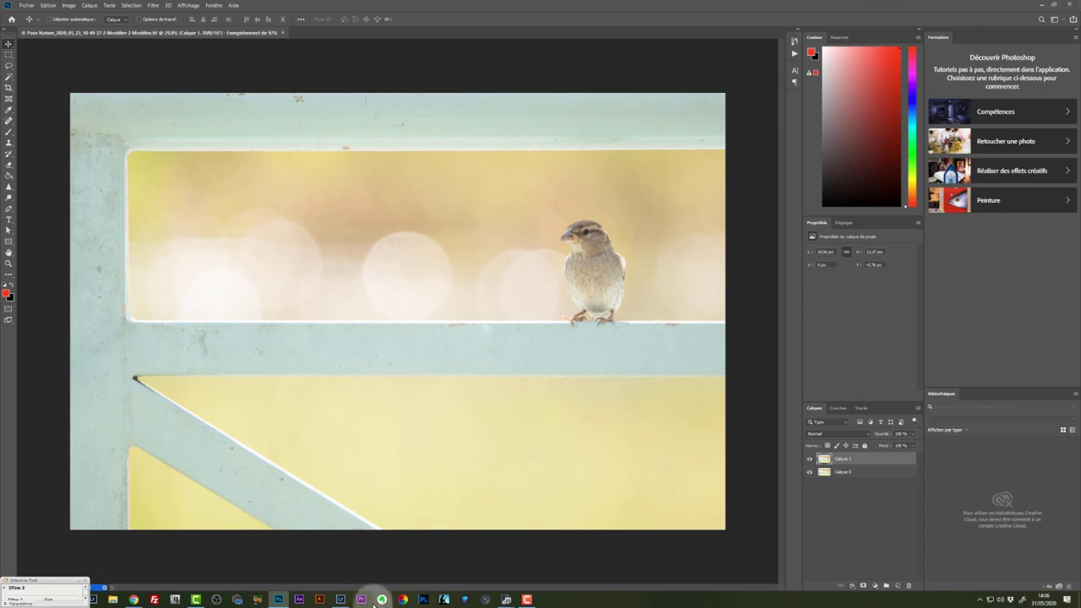
# Step: Switch back to Lightroom Classic's Develop view showing the retouched sparrow TIFF
pyautogui.click(341, 599)
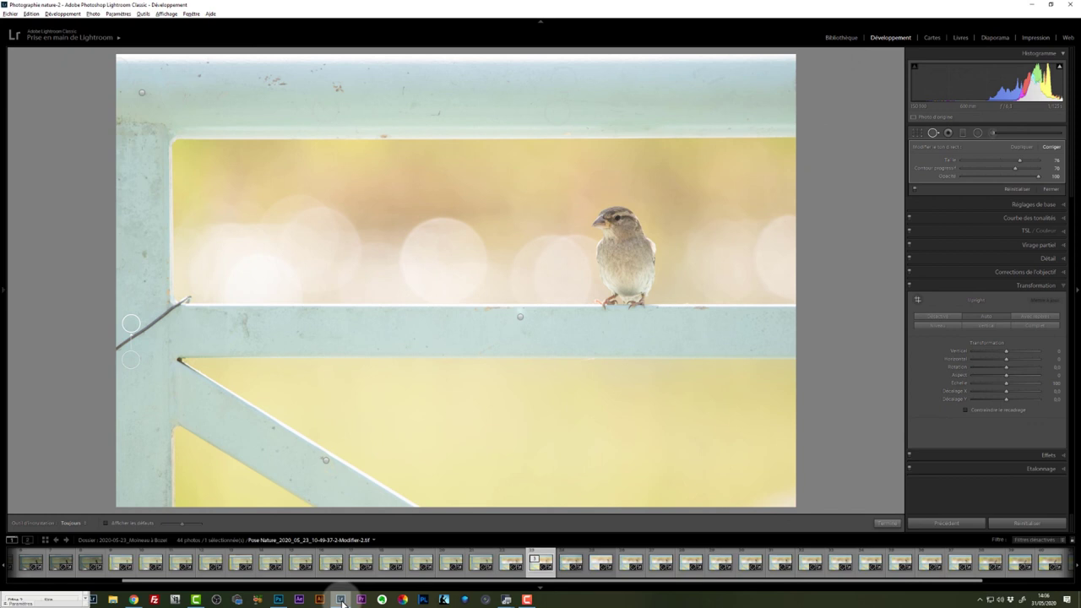